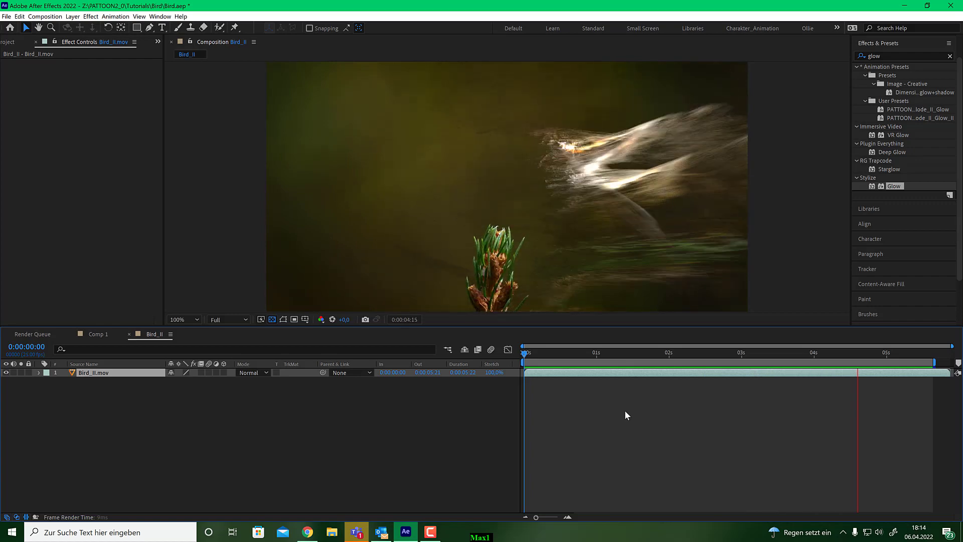
Review the Bird_II composition's playback and opening second, glancing at the reference YouTube video "#6 Particular dissolve" in Chrome in between
key(space)
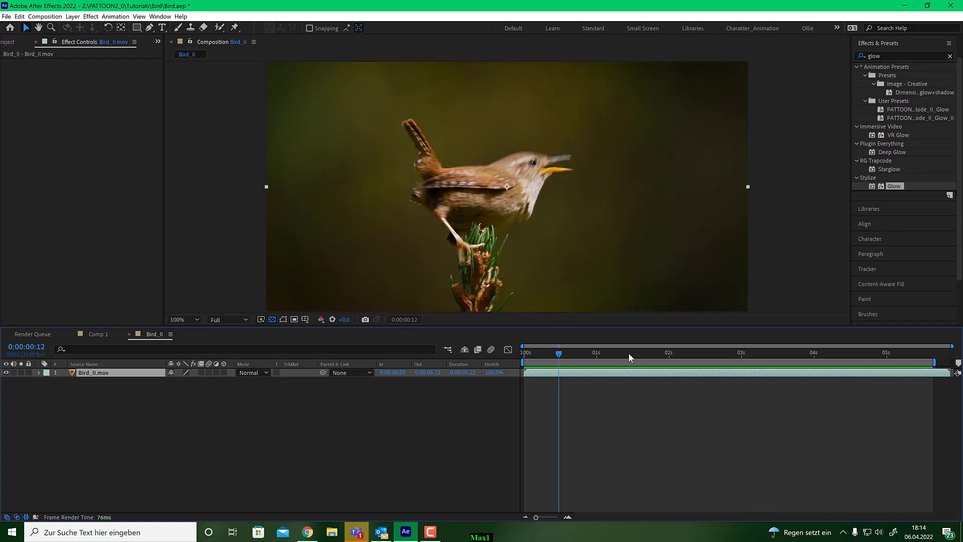
click(606, 353)
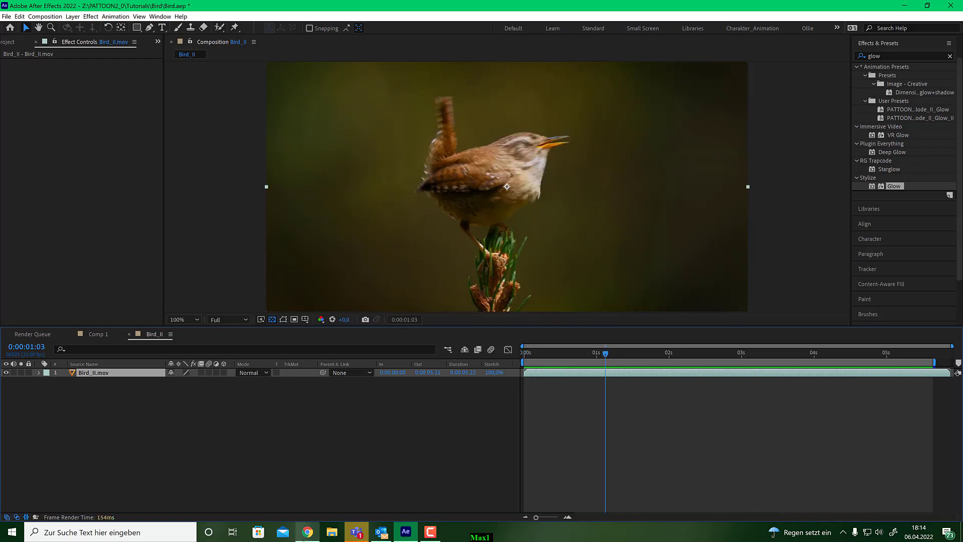
click(307, 535)
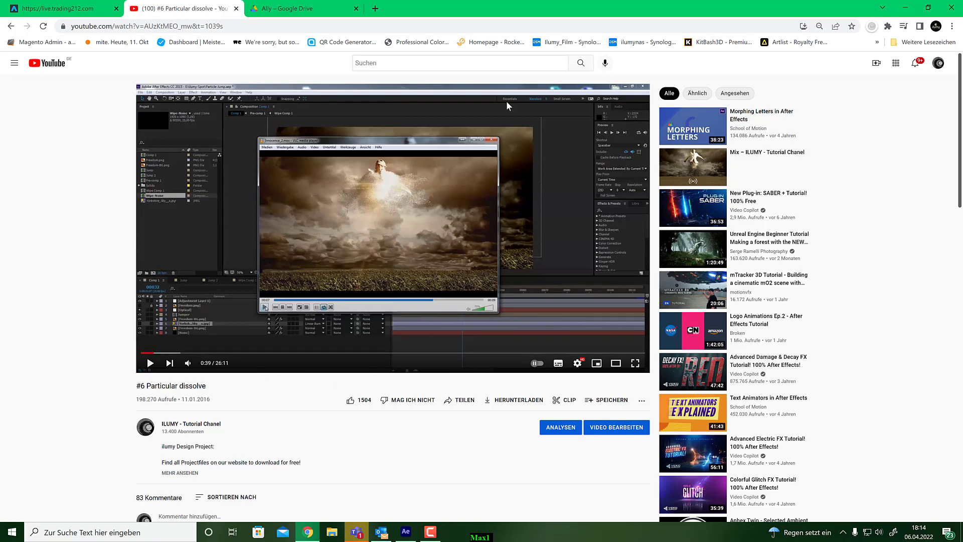
click(909, 7)
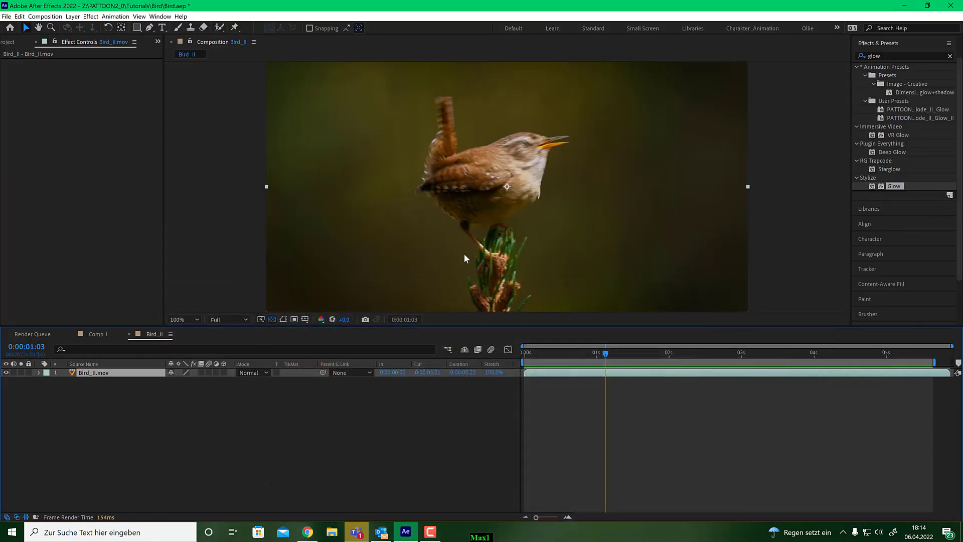
mouse_move(589, 353)
mouse_down()
mouse_move(558, 353)
mouse_move(598, 354)
mouse_up()
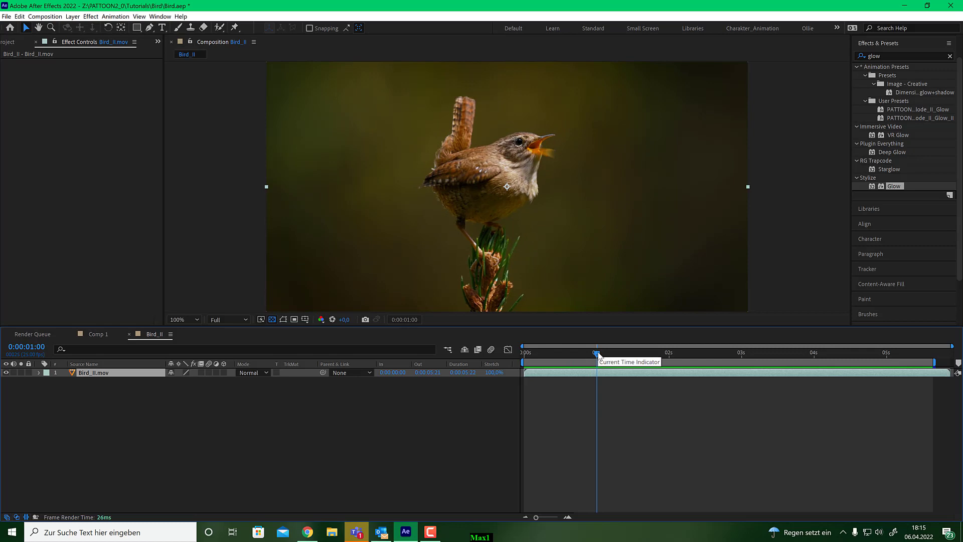
drag(599, 354, 525, 354)
Show Comp 1, open the Bird_II.mov footage in an enlarged viewer, and scrub through it to examine the clip
click(103, 335)
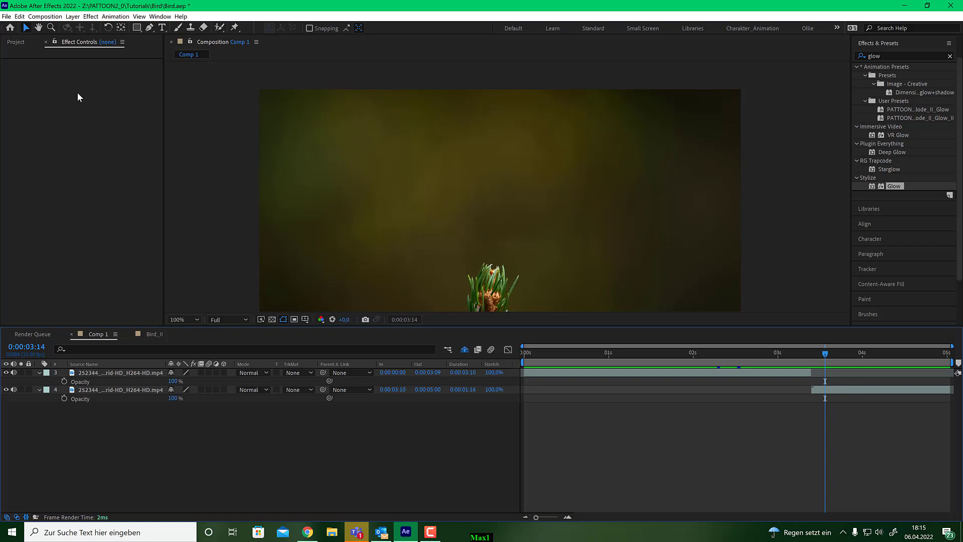
click(16, 42)
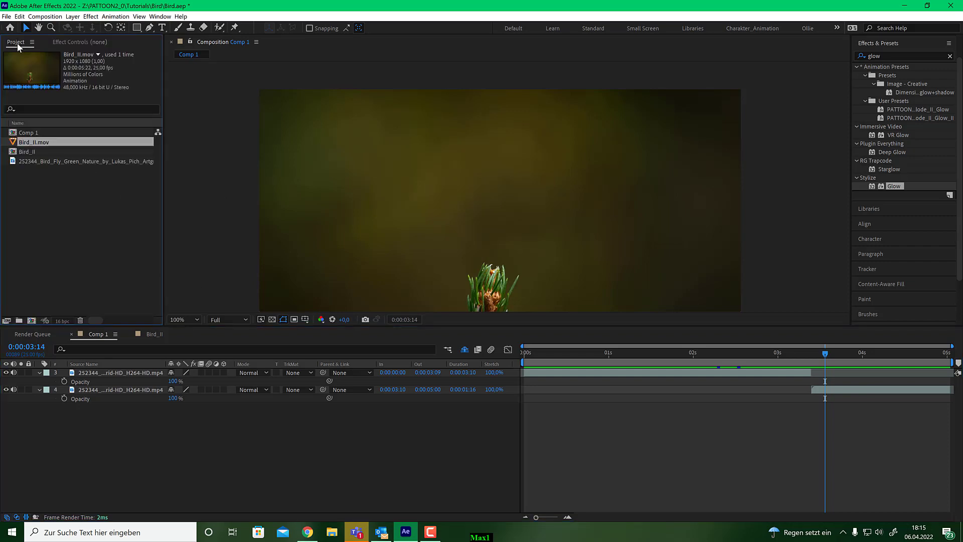
double_click(42, 143)
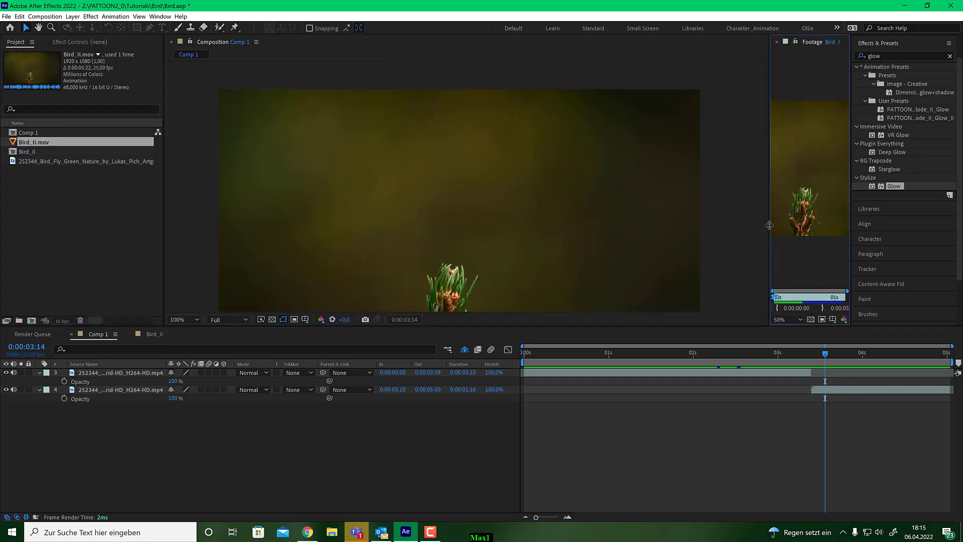
drag(769, 225, 435, 230)
key(space)
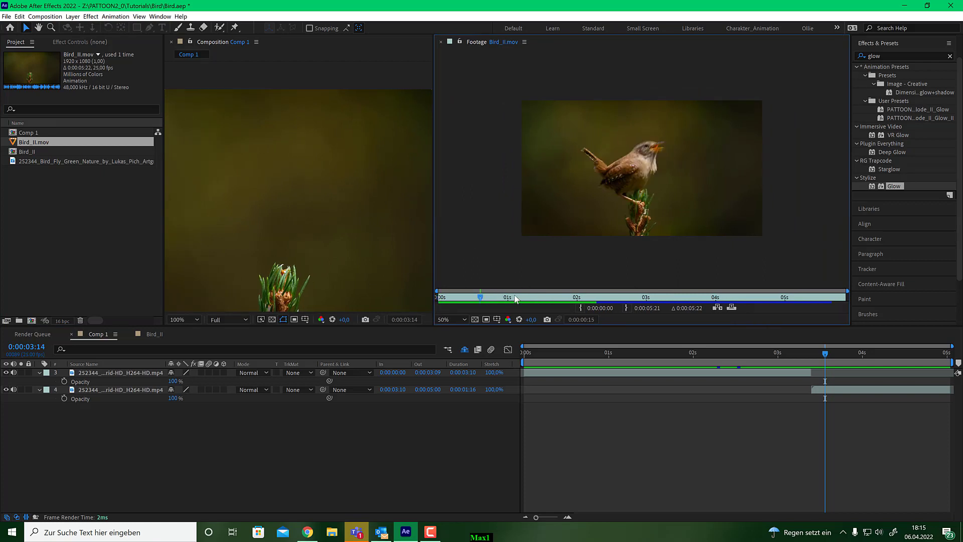
drag(516, 299, 661, 297)
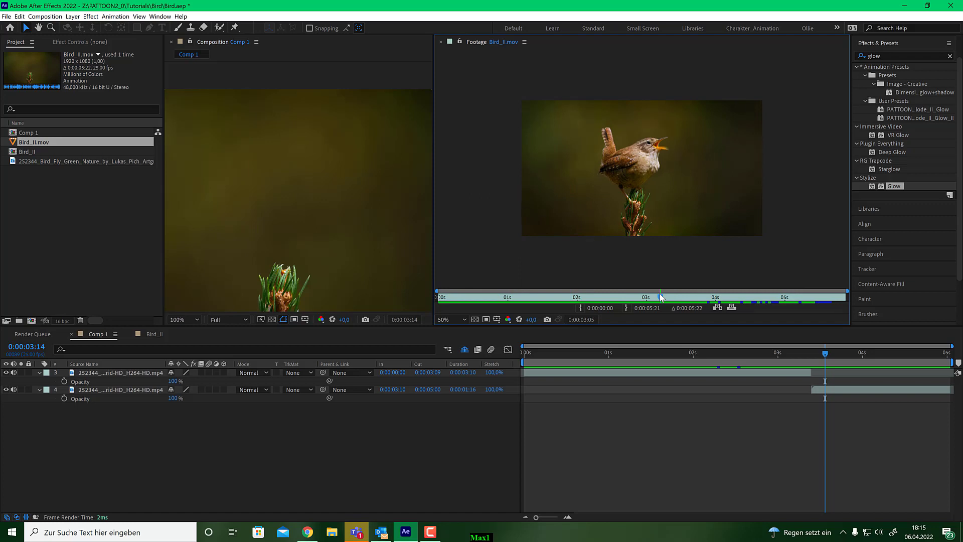
Examine the original 252344_Bird_Fly_Green_Nature clip in the footage viewer, including the frames with the bird, and close the viewer
double_click(134, 161)
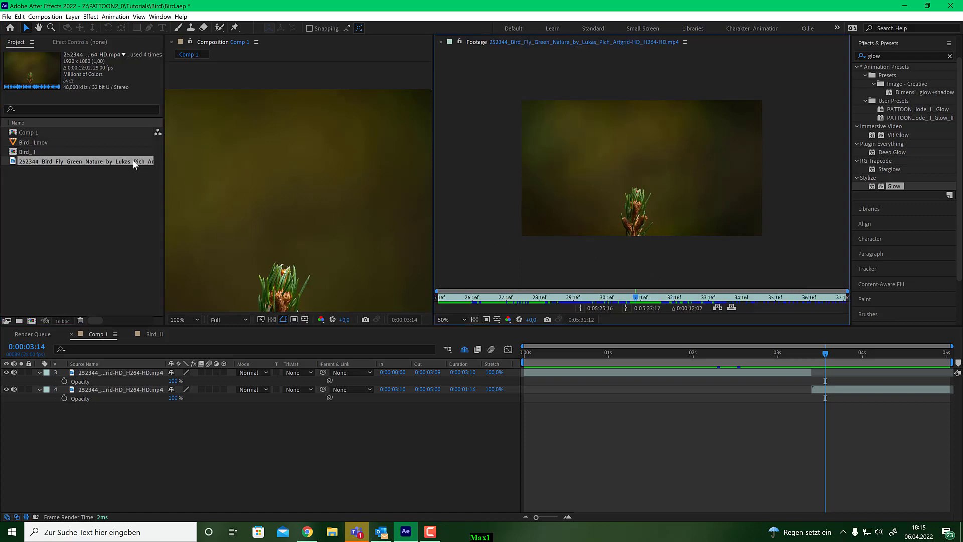
drag(521, 305, 660, 296)
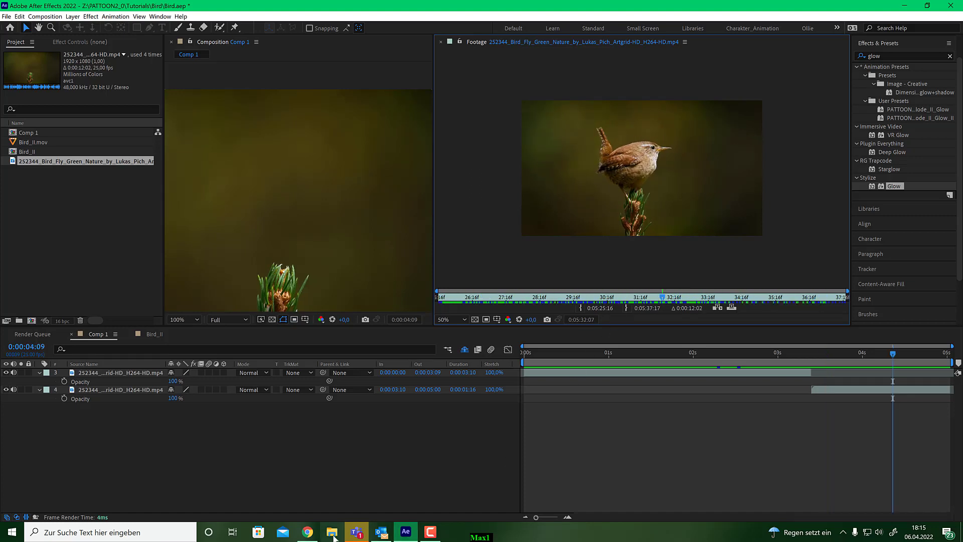
click(308, 532)
click(441, 41)
Scrub through Comp 1 in an enlarged viewer to examine the cut from the bird clip to the empty branch clip
click(764, 354)
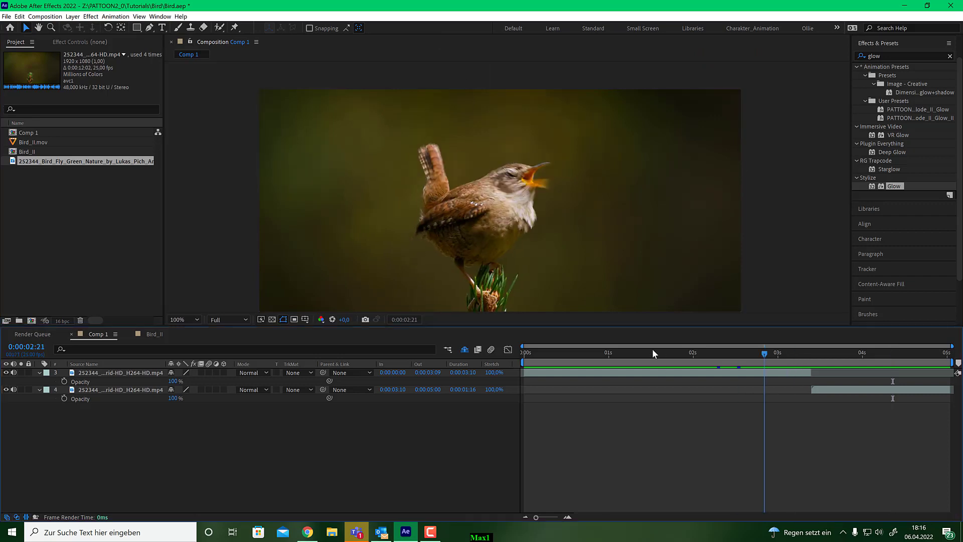
drag(653, 354, 636, 353)
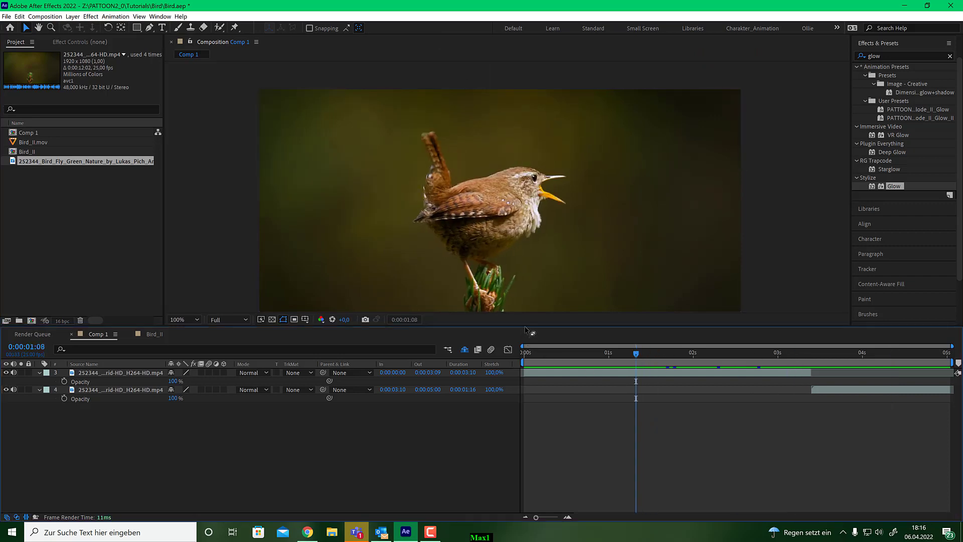
drag(526, 331, 528, 354)
drag(636, 379, 845, 380)
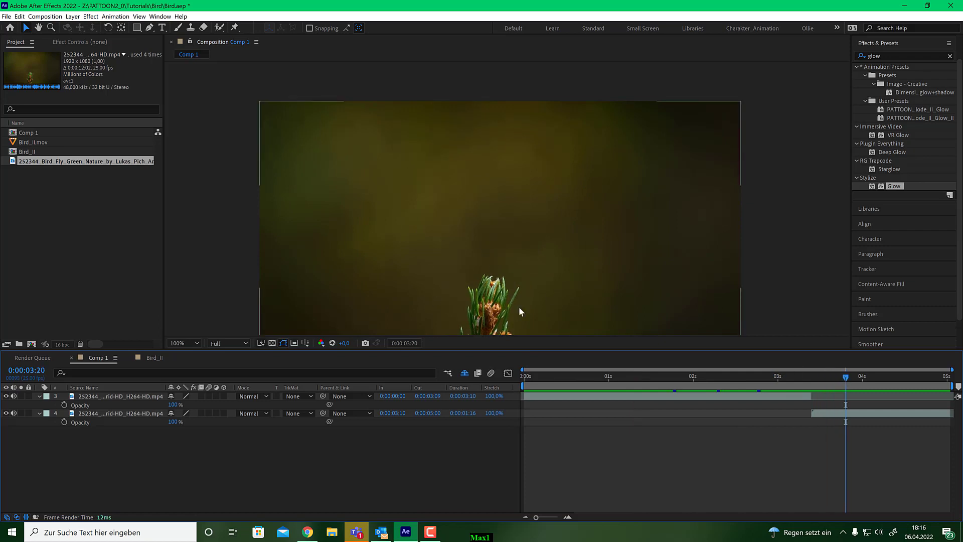
drag(532, 260, 530, 203)
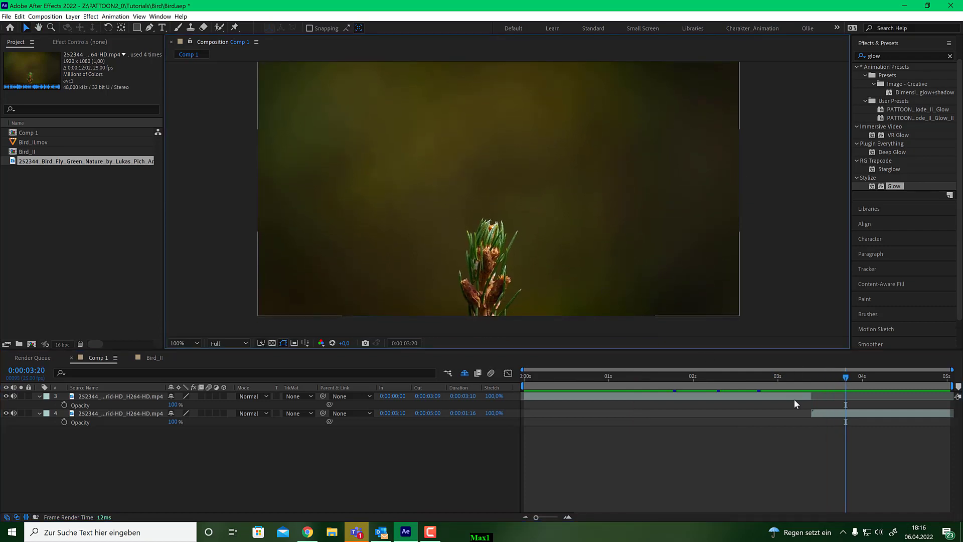
drag(846, 381, 808, 385)
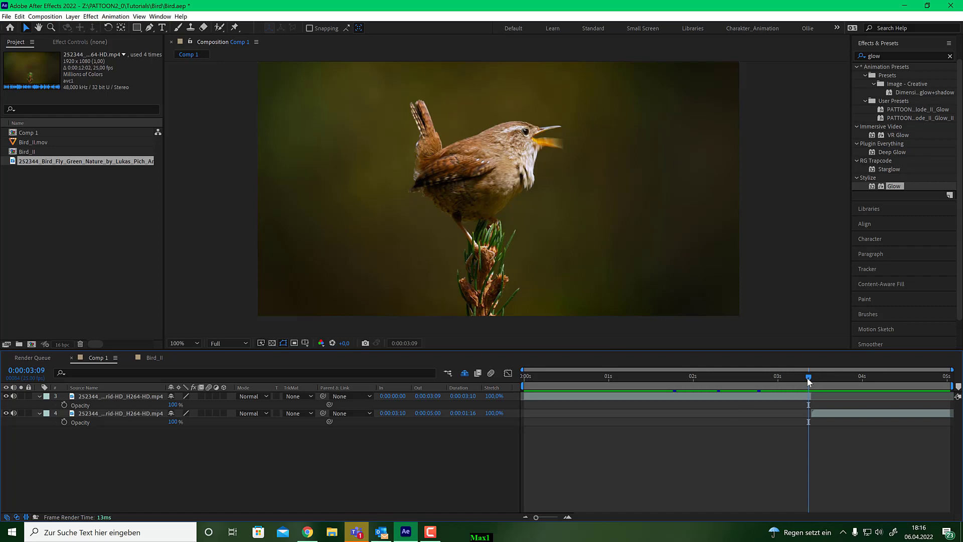
drag(802, 378, 797, 378)
Duplicate the bird clip layer, extend the copy to the composition's end, and trim its start to 0:00:03:10
click(787, 400)
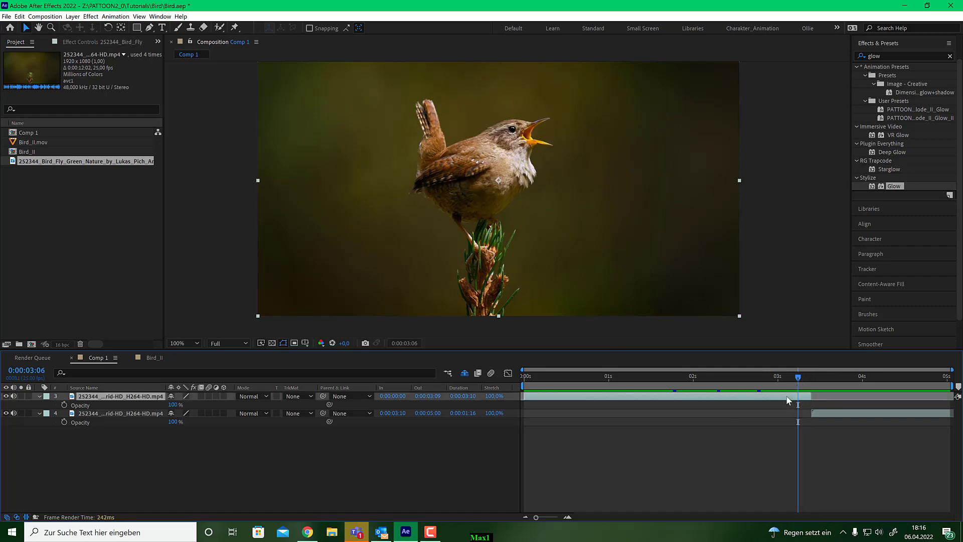
key(ctrl+d)
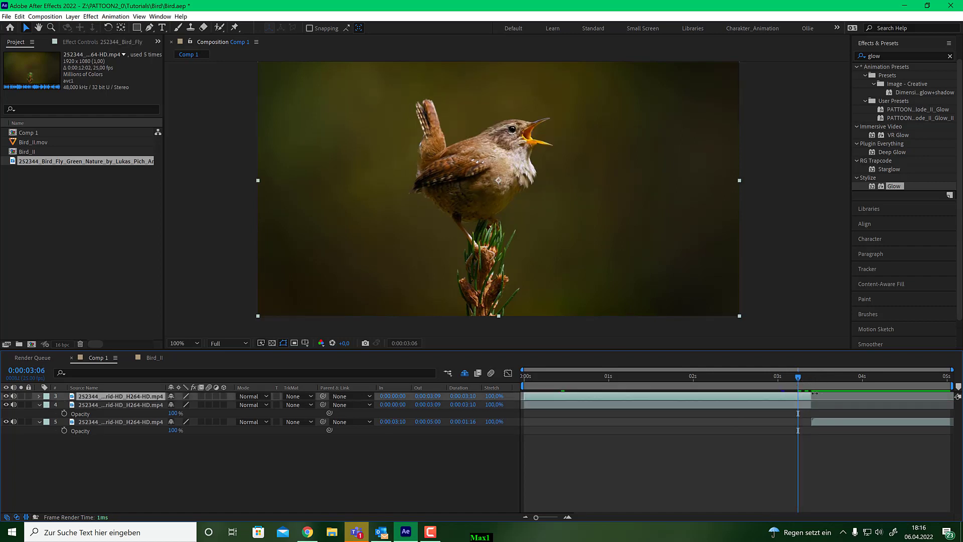
drag(815, 397, 953, 397)
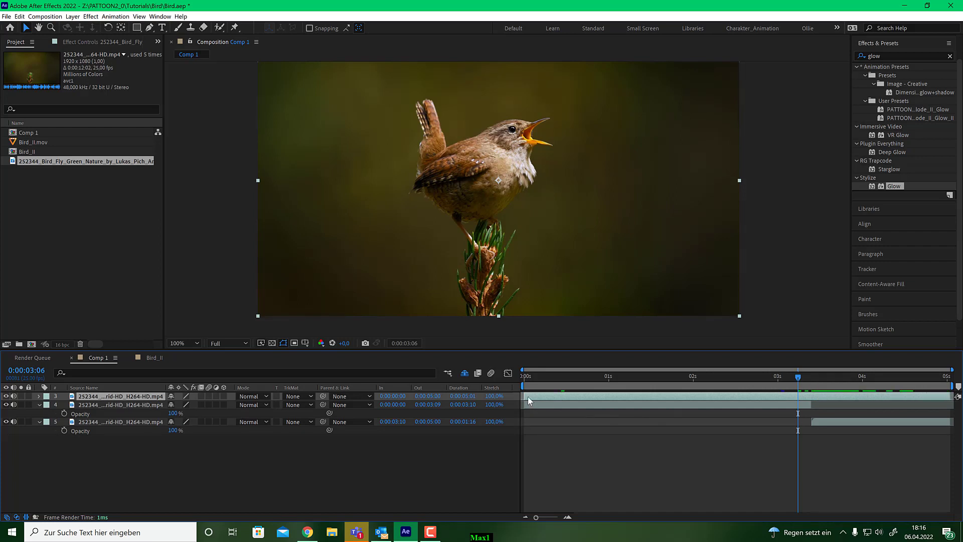
drag(526, 396, 811, 398)
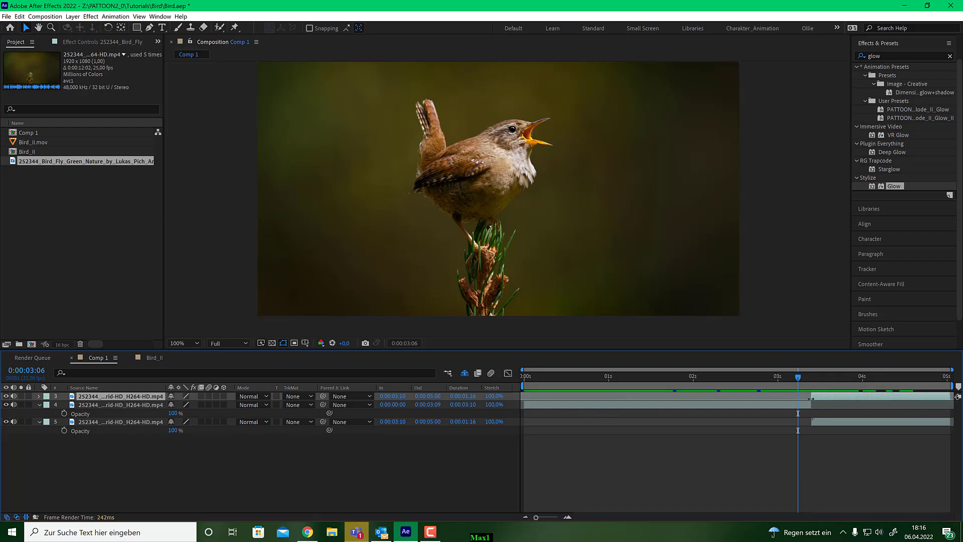
key(space)
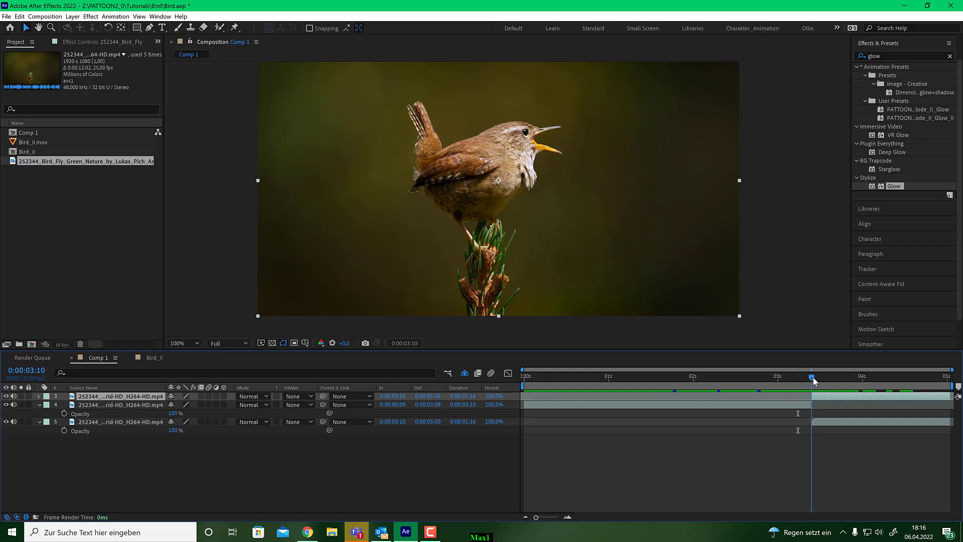
key(space)
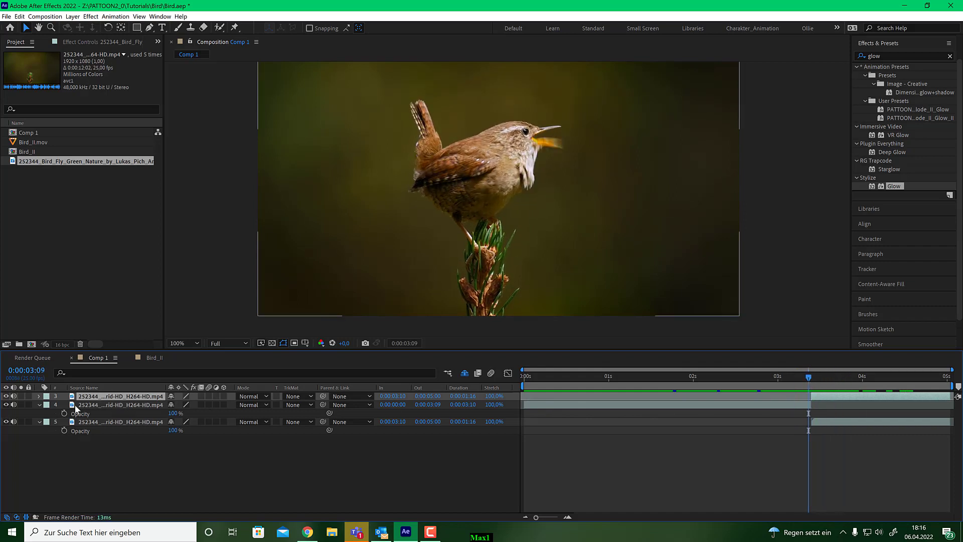
Solo the trimmed bird copy at 0:00:03:12 and search the effects for "key"
click(21, 397)
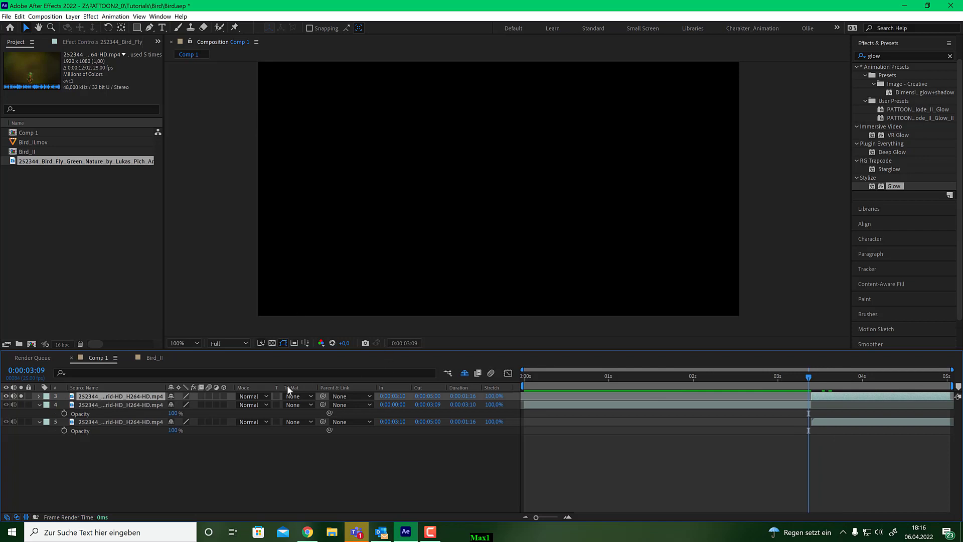
click(819, 376)
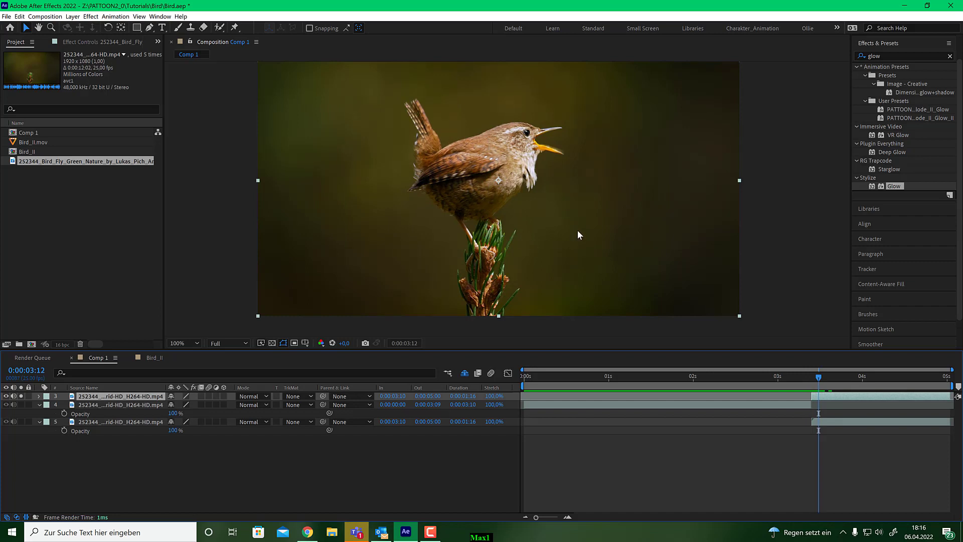
drag(883, 53, 850, 56)
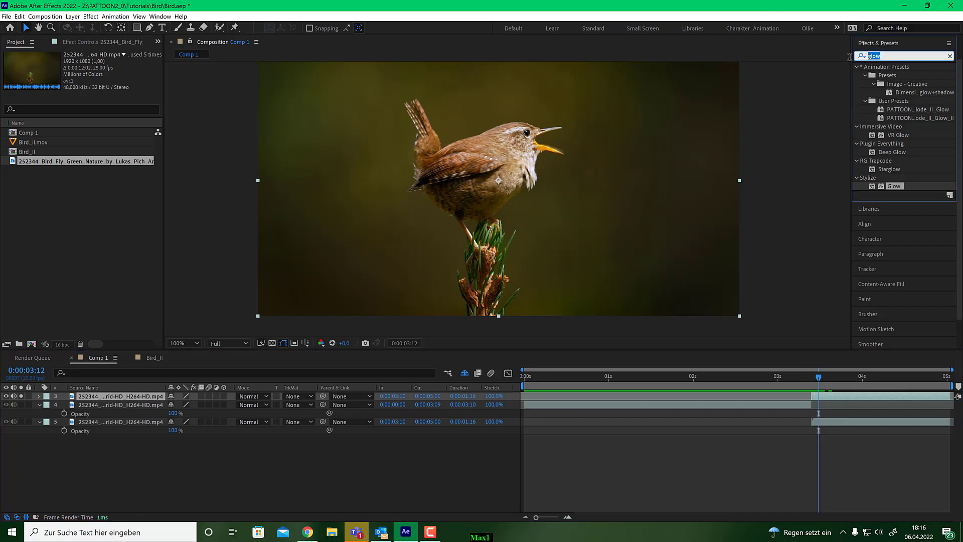
text(key)
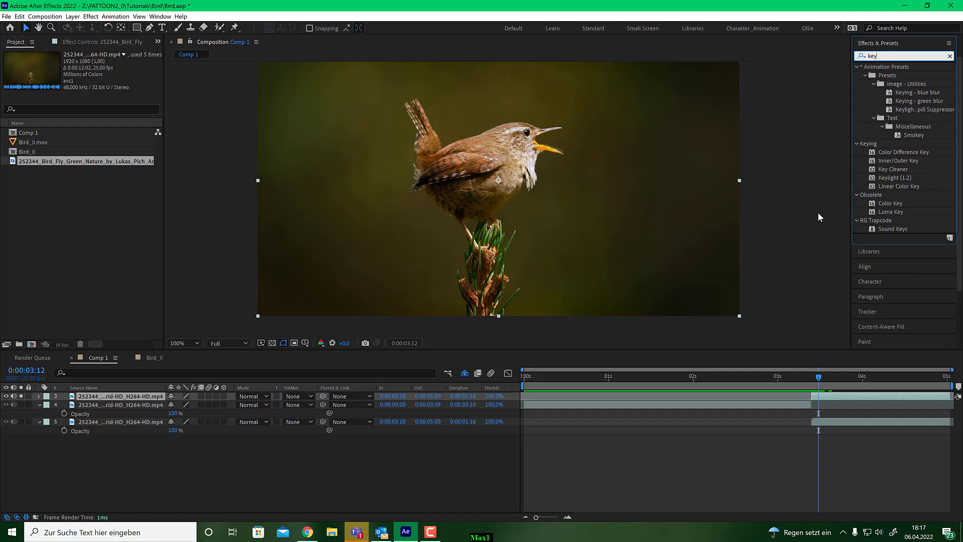
Try Keylight (1.2) on the soloed bird layer, sampling the background as Screen Colour with Screen Gain about 103, and delete the effect
drag(882, 176, 507, 198)
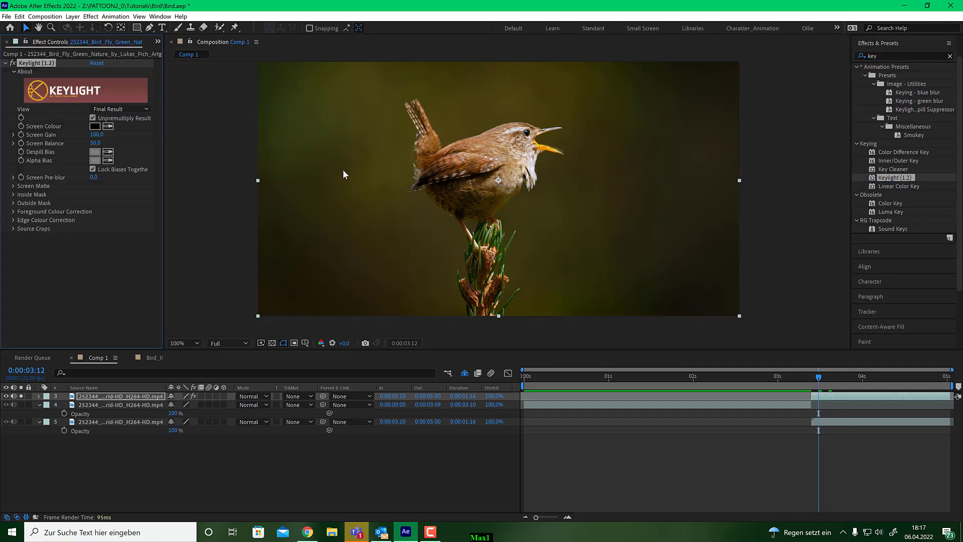
click(108, 126)
click(377, 143)
mouse_move(96, 134)
mouse_down()
mouse_move(80, 139)
mouse_move(101, 139)
mouse_up()
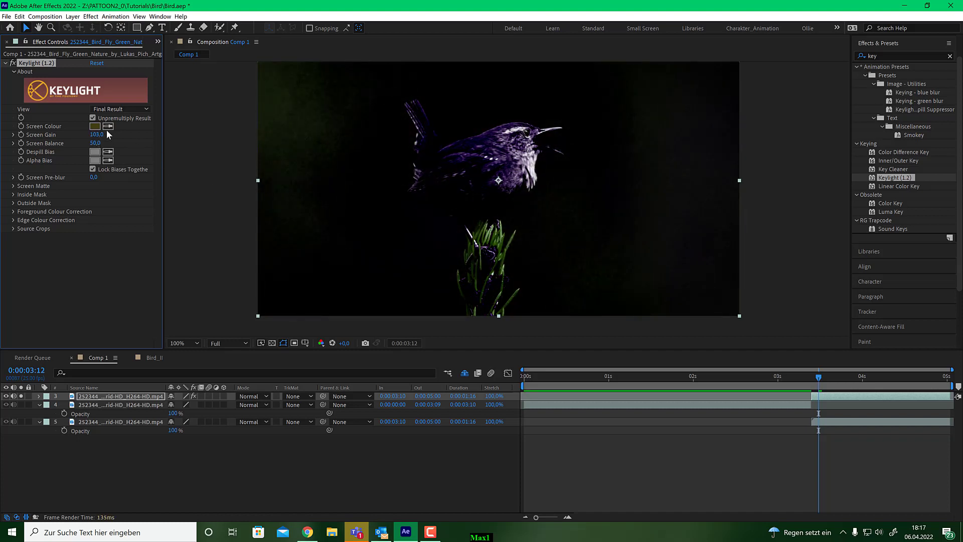
key(Delete)
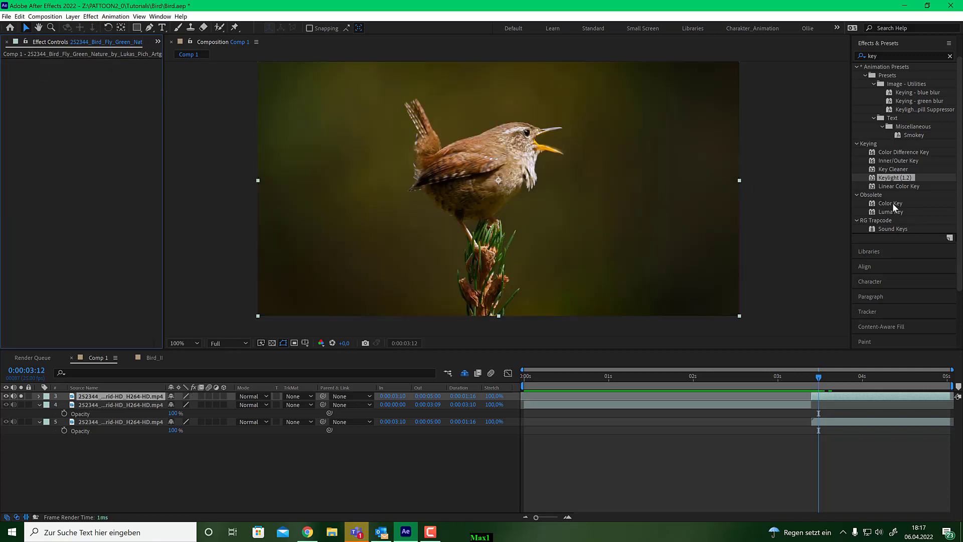
Apply Color Key to the soloed bird layer, sample the dark green background as Key Color, and set Color Tolerance to 22
drag(893, 203, 622, 216)
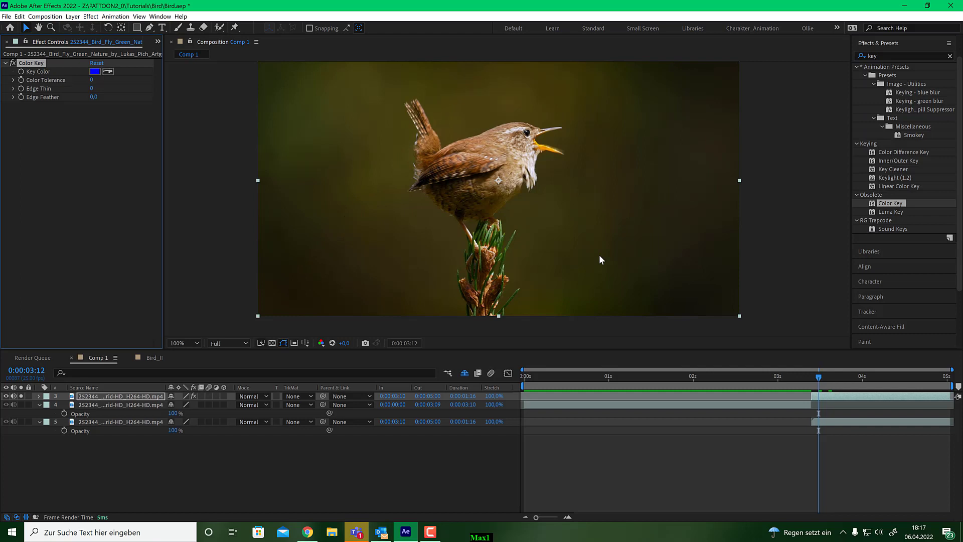
click(107, 71)
drag(91, 83, 102, 81)
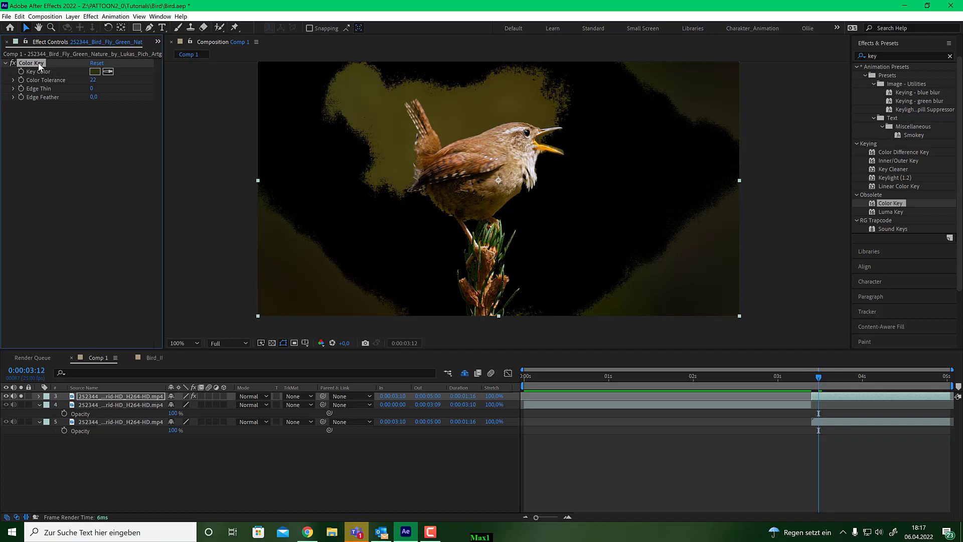
Duplicate the Color Key effect and sample the remaining olive background beside the bird's tail as the copy's Key Color
key(ctrl+d)
click(107, 114)
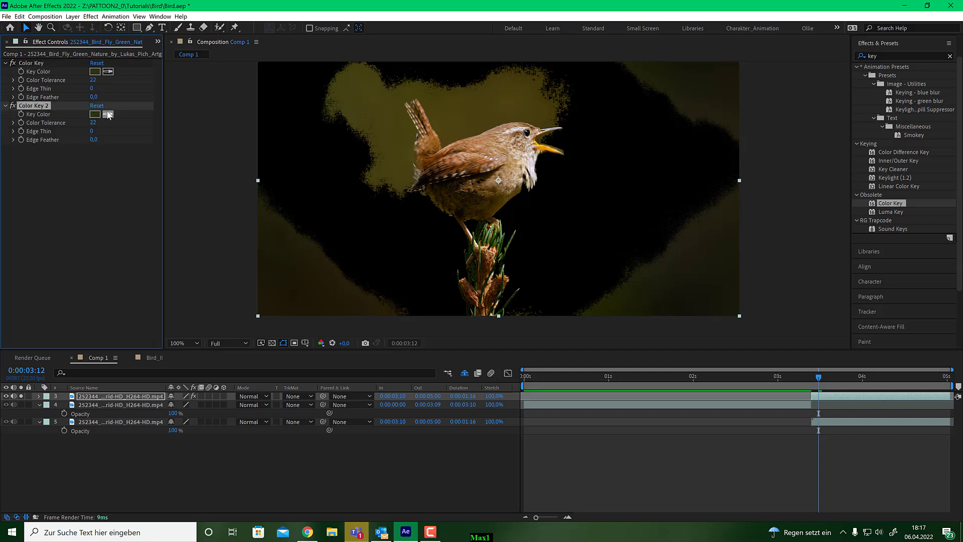
click(366, 95)
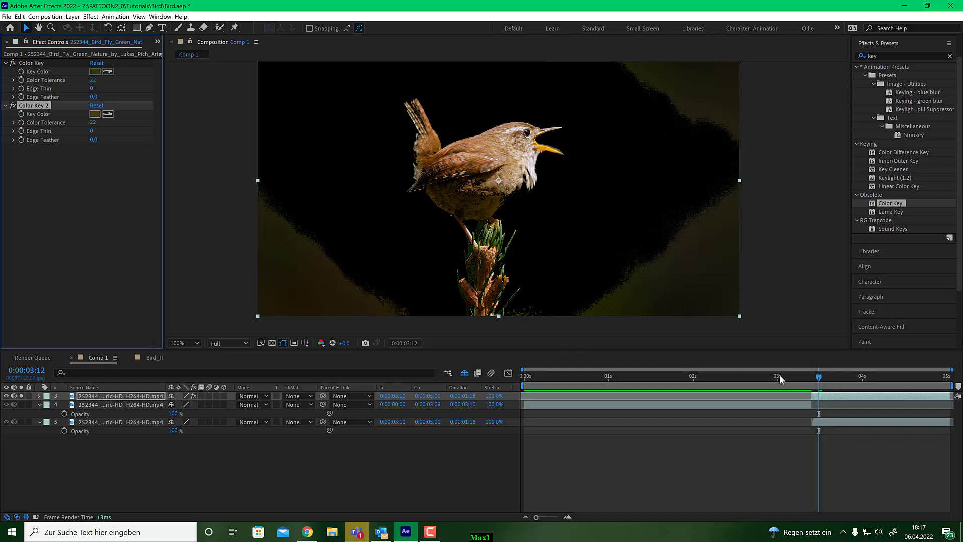
mouse_move(821, 386)
mouse_down()
mouse_move(832, 392)
mouse_move(819, 390)
mouse_up()
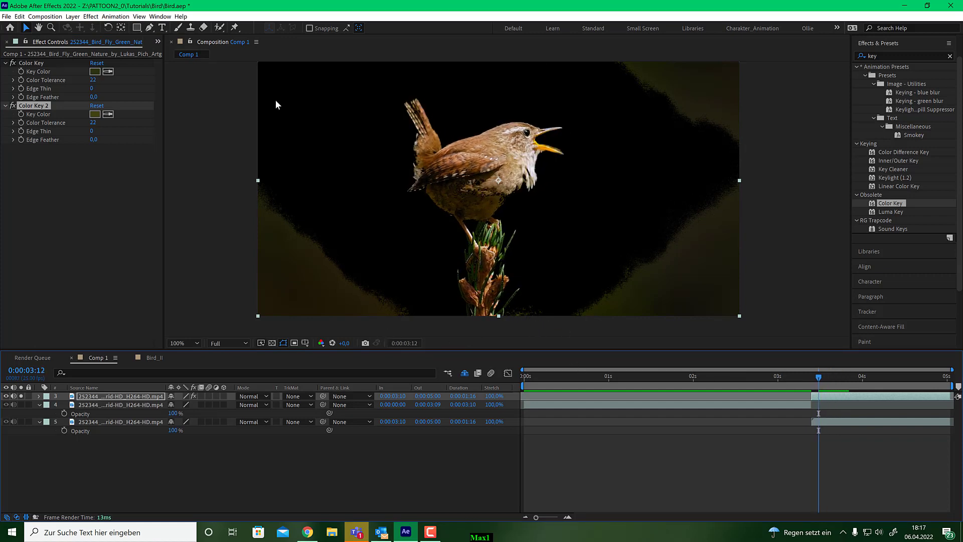
Draw a closed Pen mask loosely around the bird and its branch on the keyed layer, extending just below the frame's lower edge
click(150, 27)
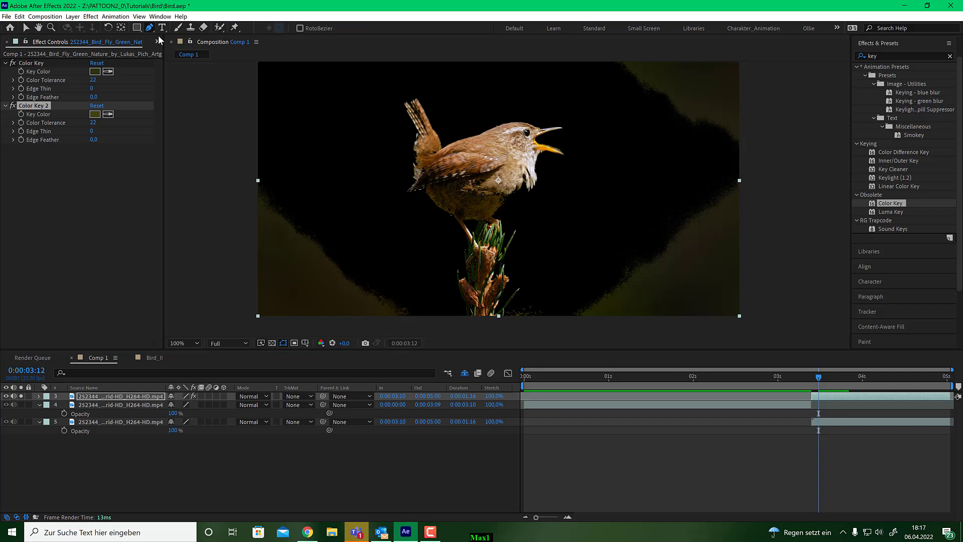
click(446, 315)
click(427, 257)
click(387, 198)
click(377, 123)
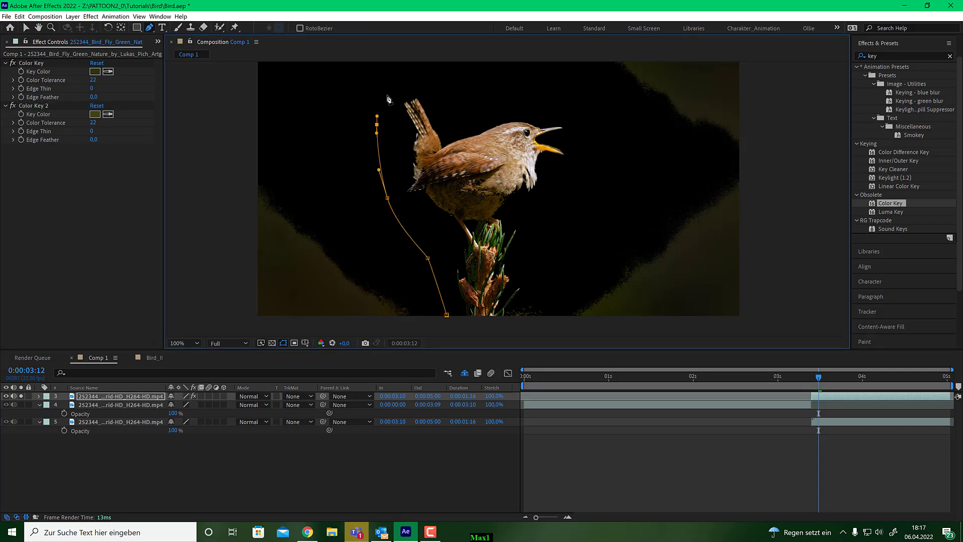
click(397, 86)
click(446, 89)
click(503, 102)
click(558, 107)
click(594, 139)
click(578, 194)
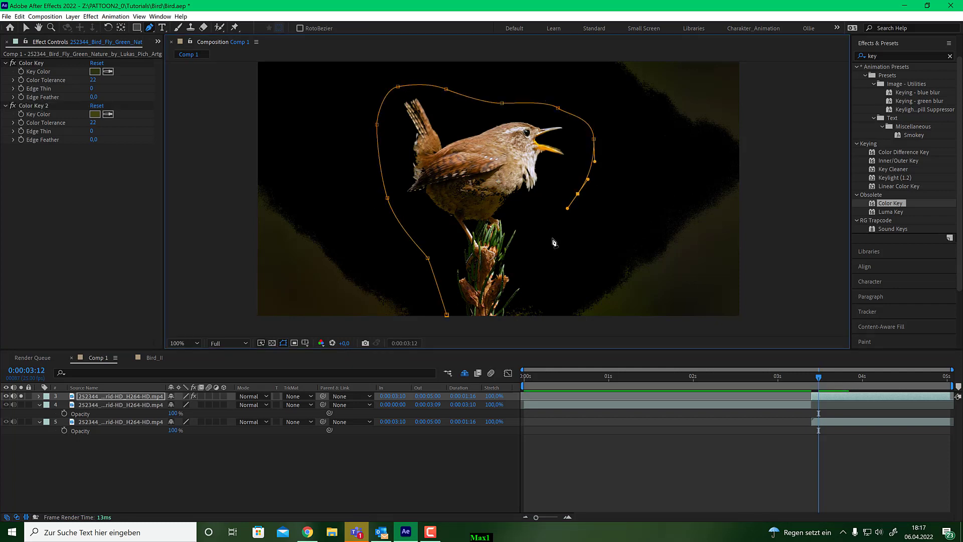
click(552, 244)
click(552, 277)
drag(504, 311, 500, 322)
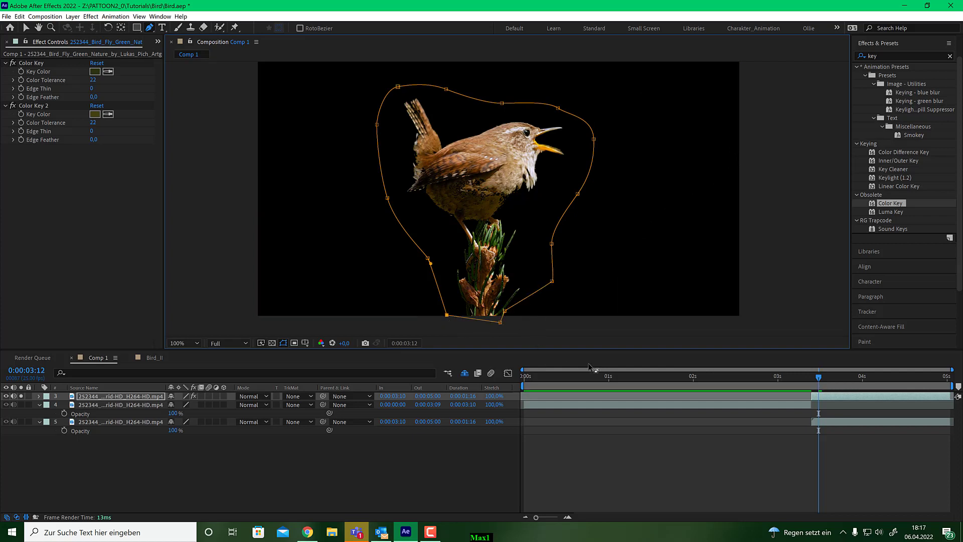
Check the masked bird at 0:00:04:00 and 0:00:03:21 with the transparency grid turned on
click(822, 381)
mouse_move(859, 378)
mouse_down()
mouse_move(892, 378)
mouse_move(841, 378)
mouse_move(862, 378)
mouse_up()
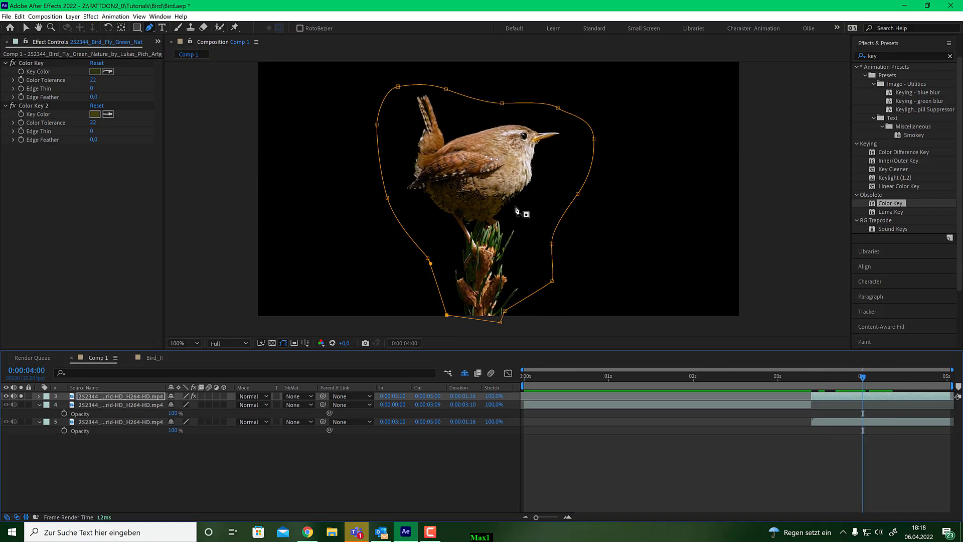
click(273, 343)
click(274, 342)
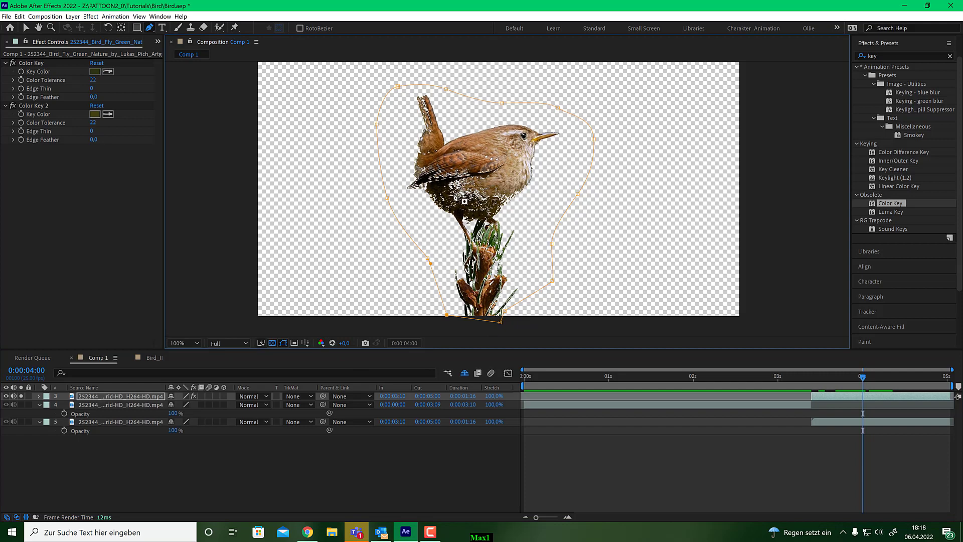
click(849, 378)
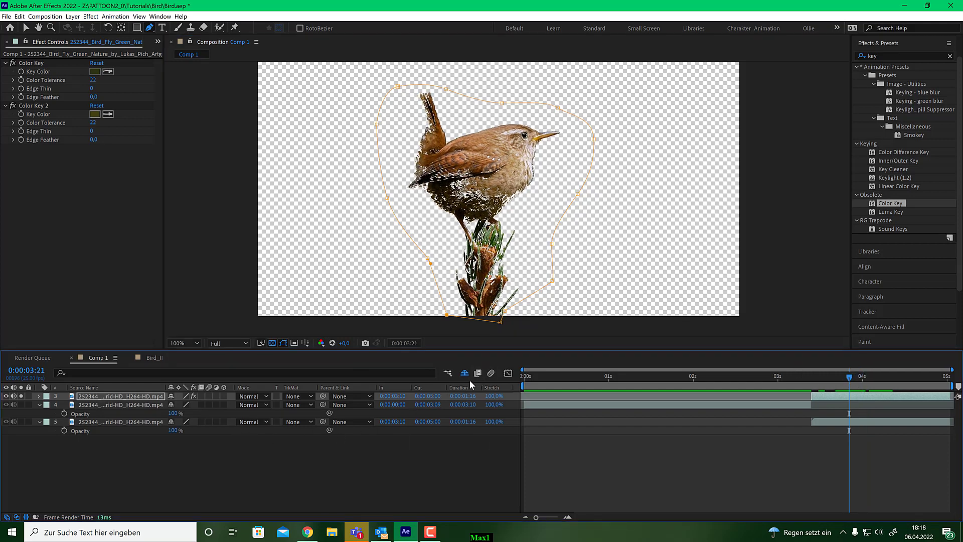
Unsolo the keyed bird layer and move the current time to its start at 0:00:03:10
click(21, 396)
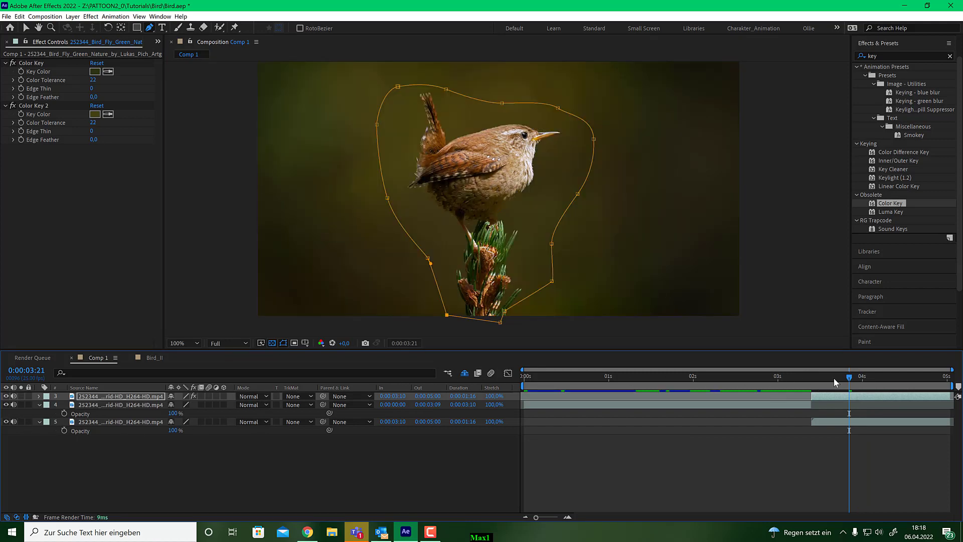
drag(850, 376, 812, 384)
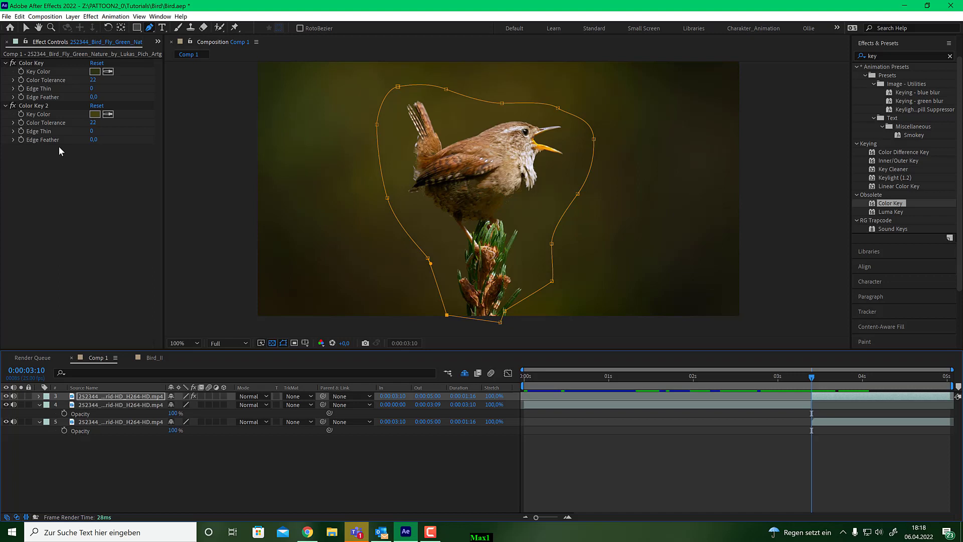
click(26, 29)
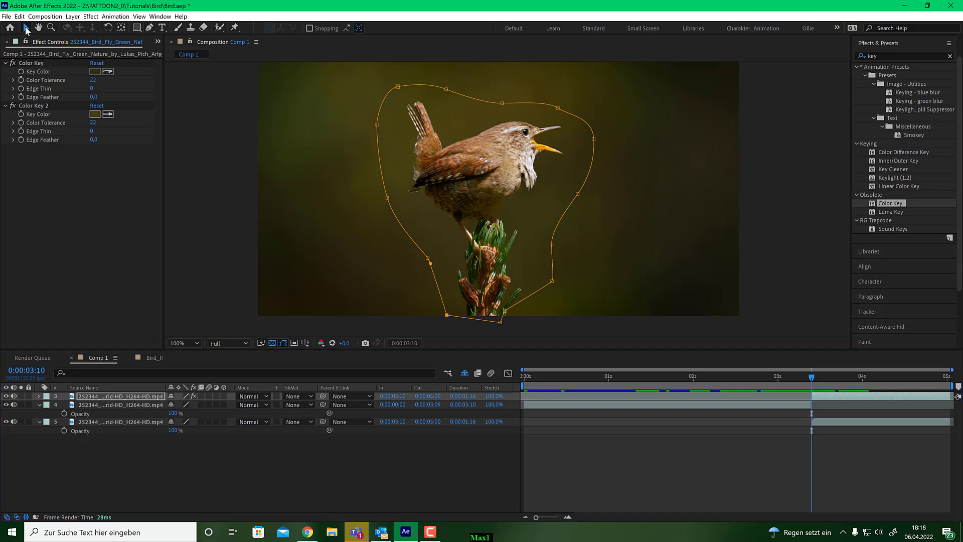
Search the effects for "pattoon", apply the PATTOON_Dissolve_V preset to the keyed bird layer, and reveal its keyframed properties
click(889, 58)
text(pattoon)
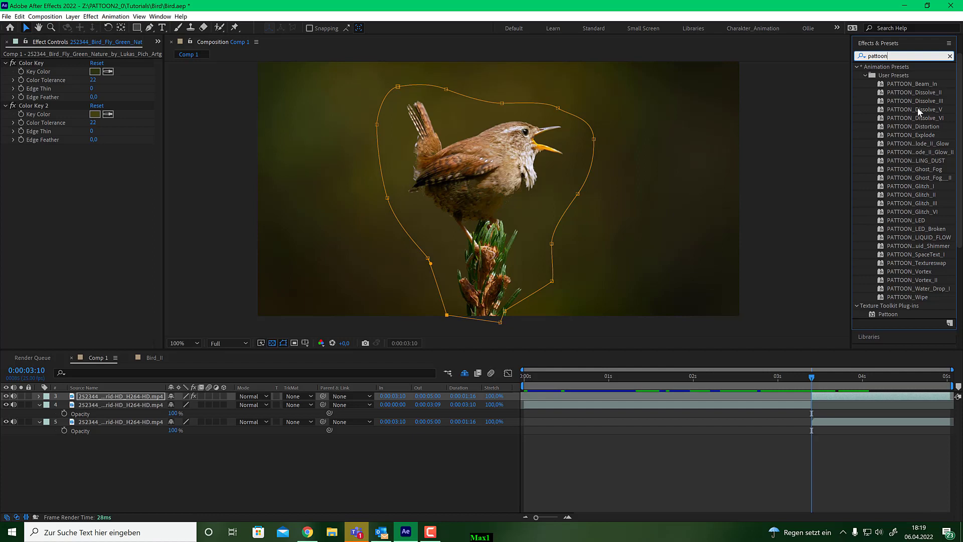
drag(918, 107, 502, 160)
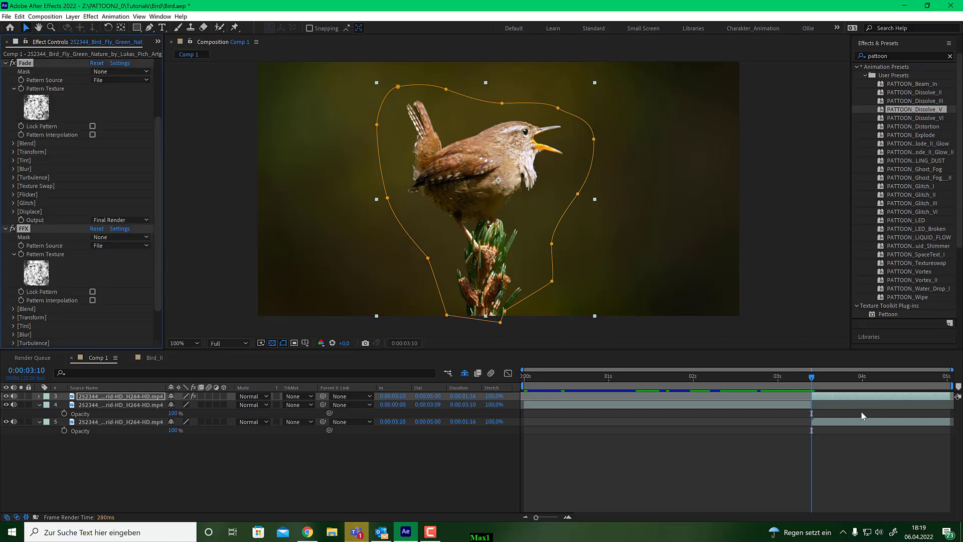
key(u)
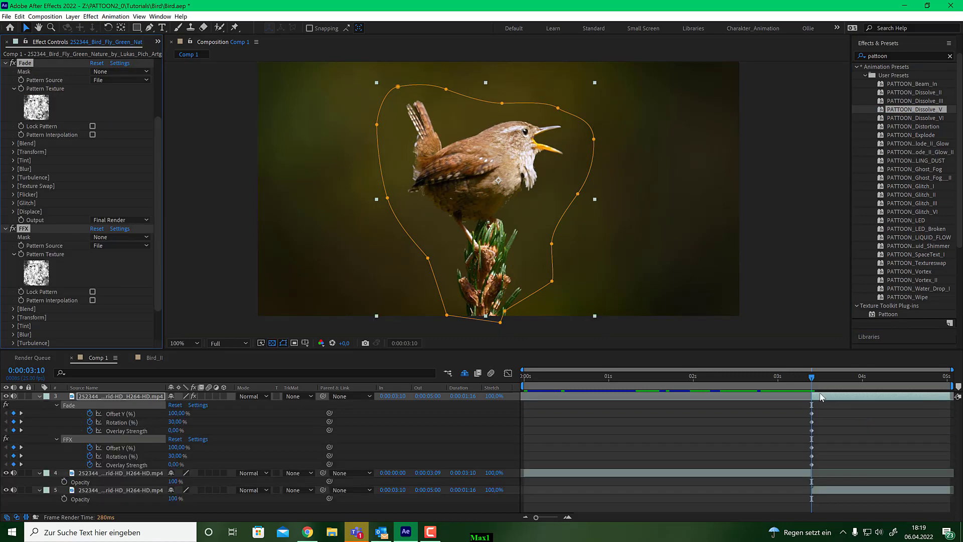
Inspect the dissolve at 0:00:04:05 and 0:00:04:08, with the FFX effect collapsed and the Fade effect's settings expanded
mouse_move(862, 381)
mouse_down()
mouse_move(814, 383)
mouse_move(927, 372)
mouse_move(826, 370)
mouse_move(905, 368)
mouse_move(871, 372)
mouse_move(879, 373)
mouse_up()
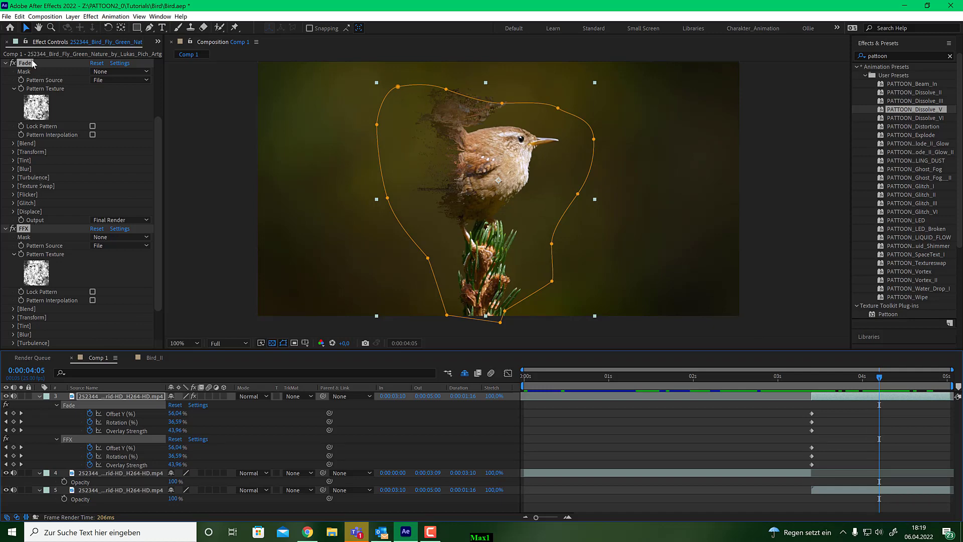
click(5, 229)
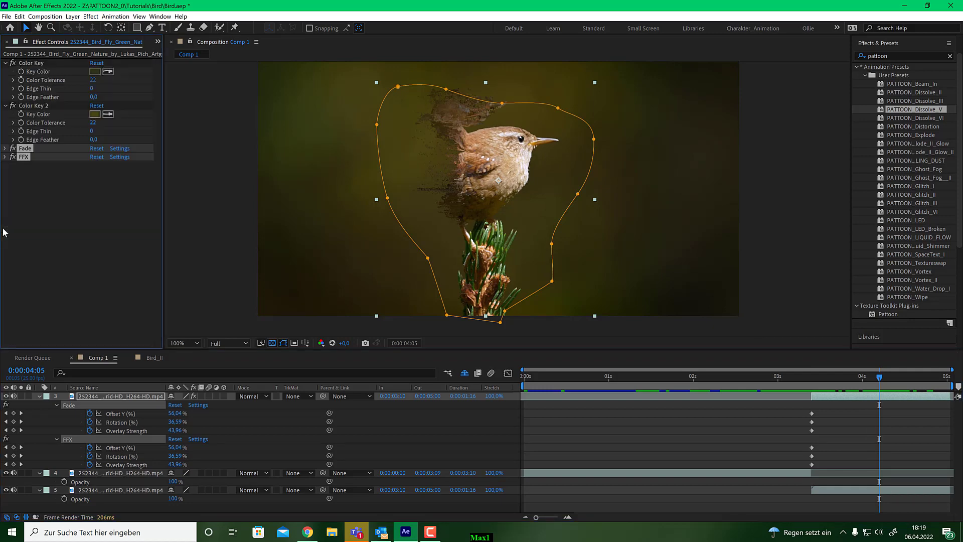
click(61, 251)
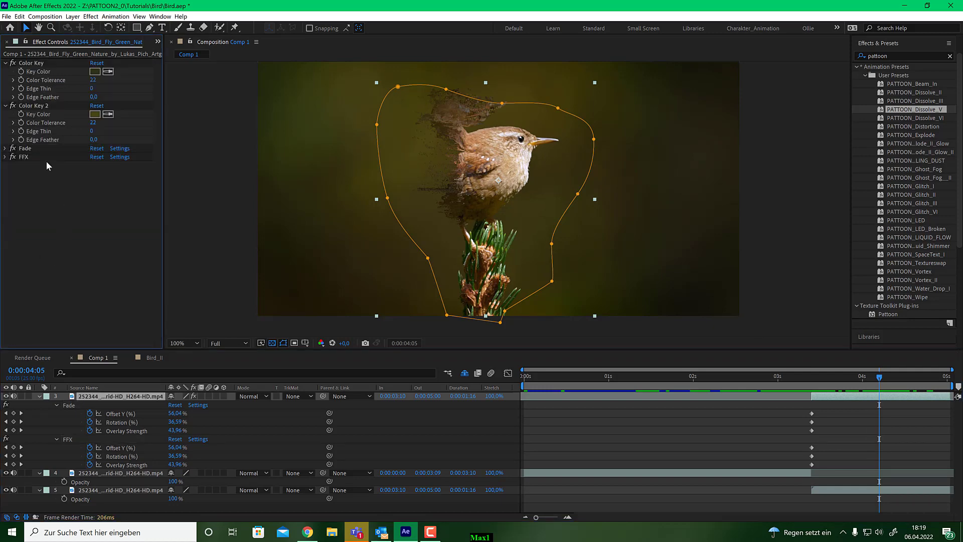
click(5, 149)
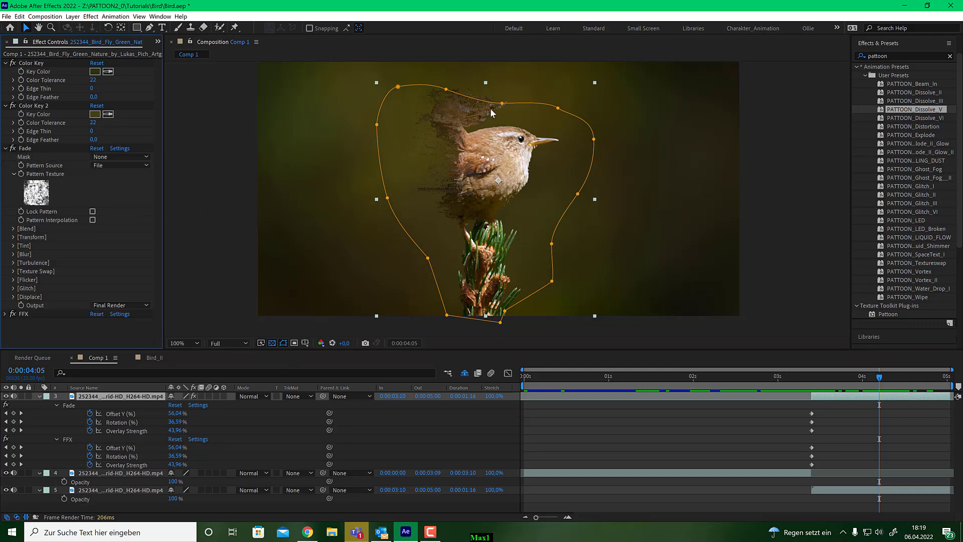
drag(881, 378, 891, 379)
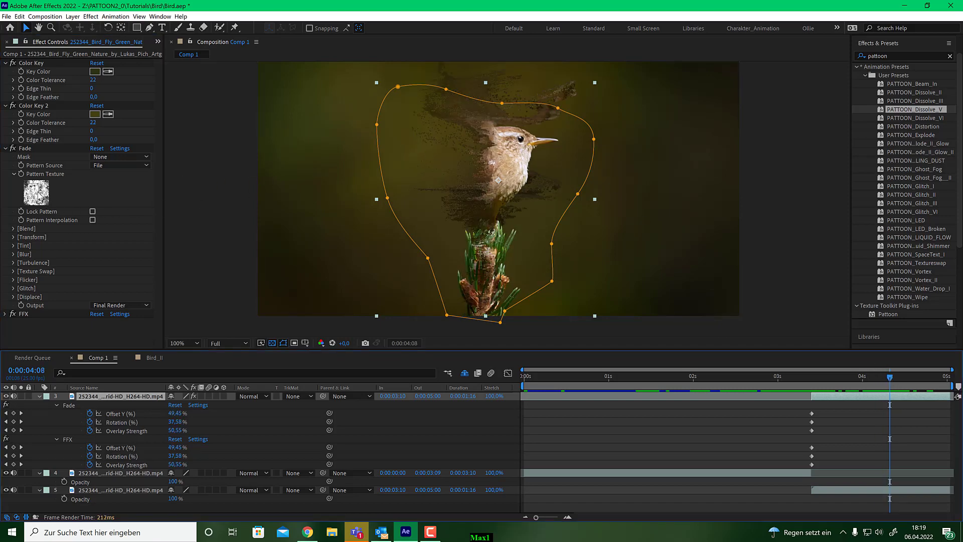
Try three other [Pattoon] Grunge textures as the Fade effect's Pattern Texture, and restore the preset's original texture
click(42, 197)
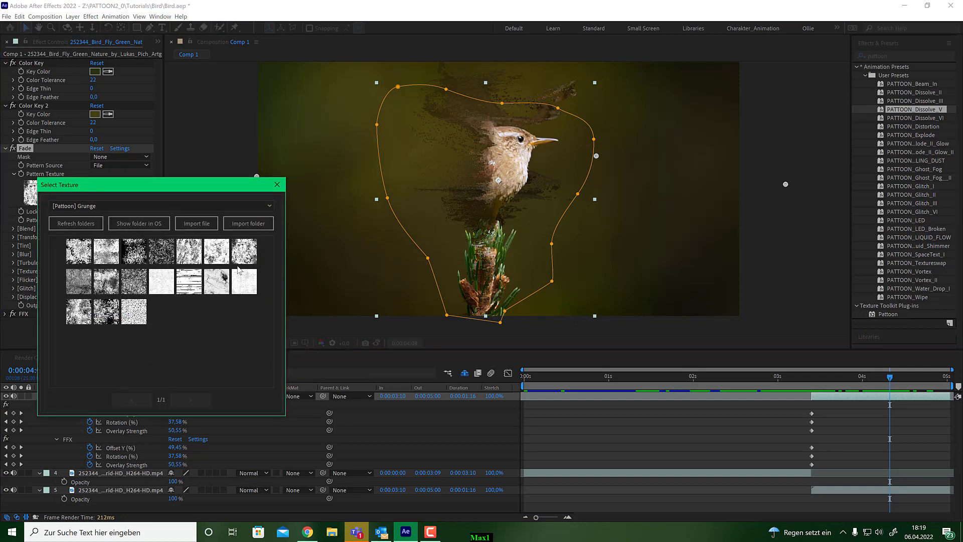
click(226, 255)
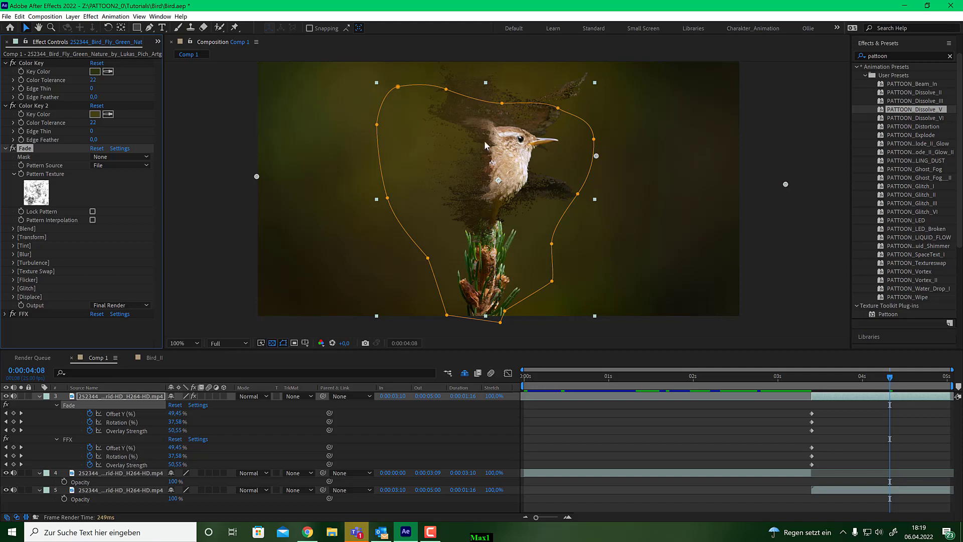
click(33, 196)
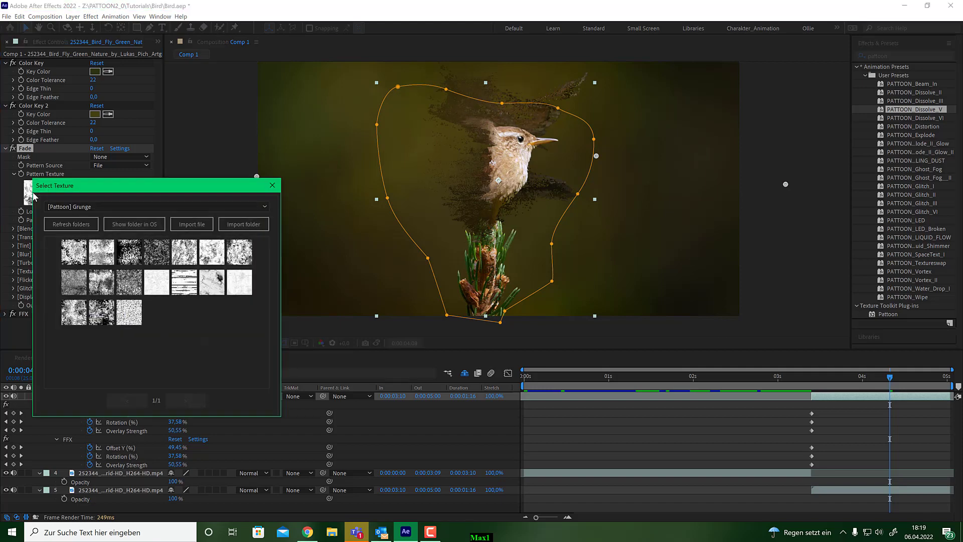
click(78, 252)
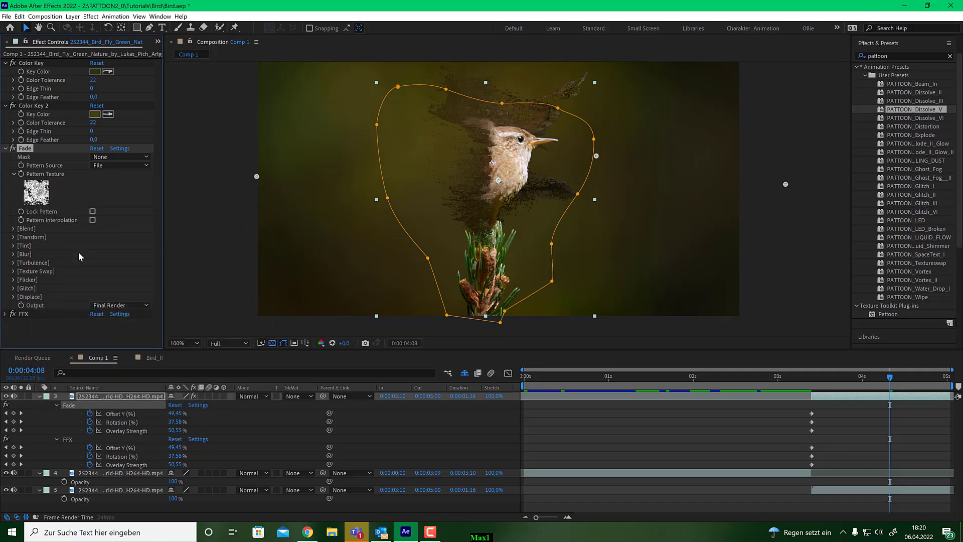
click(44, 198)
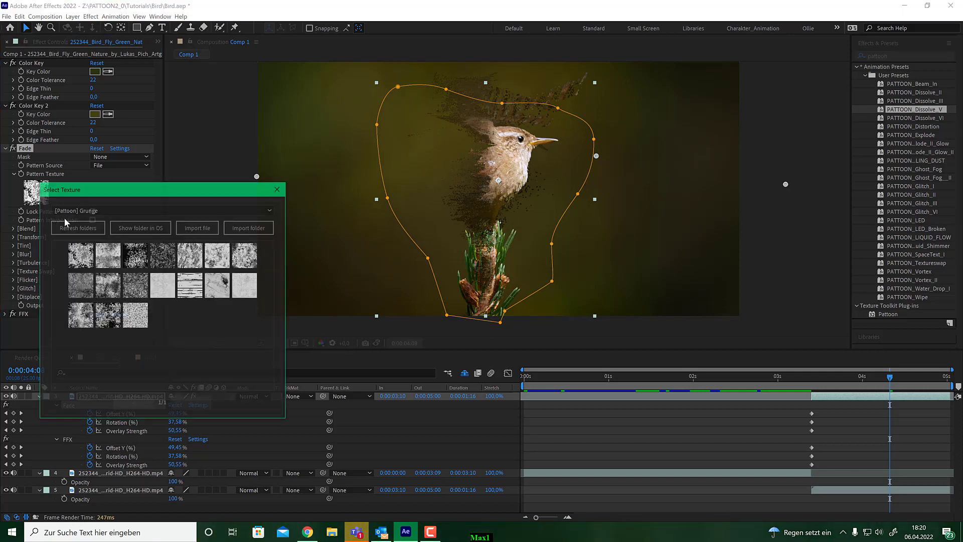
click(112, 285)
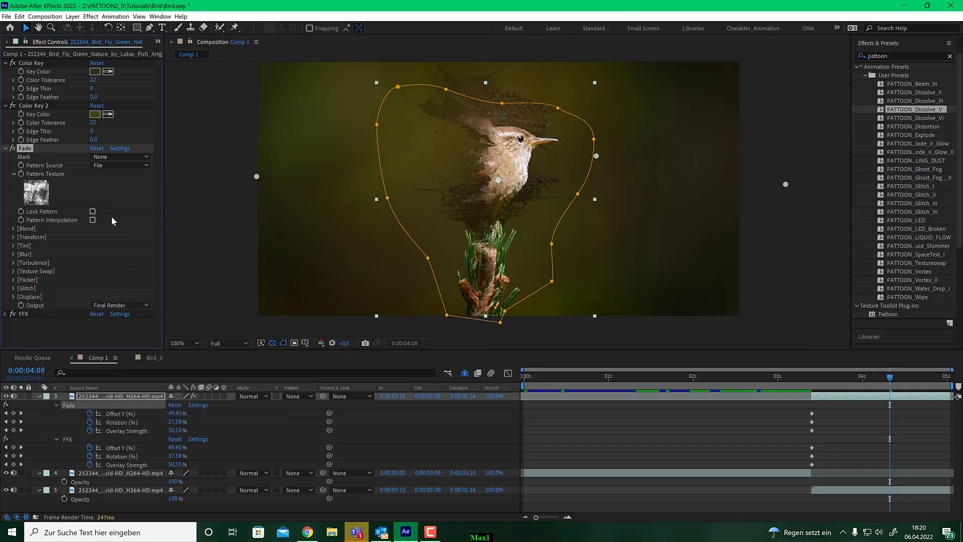
click(45, 193)
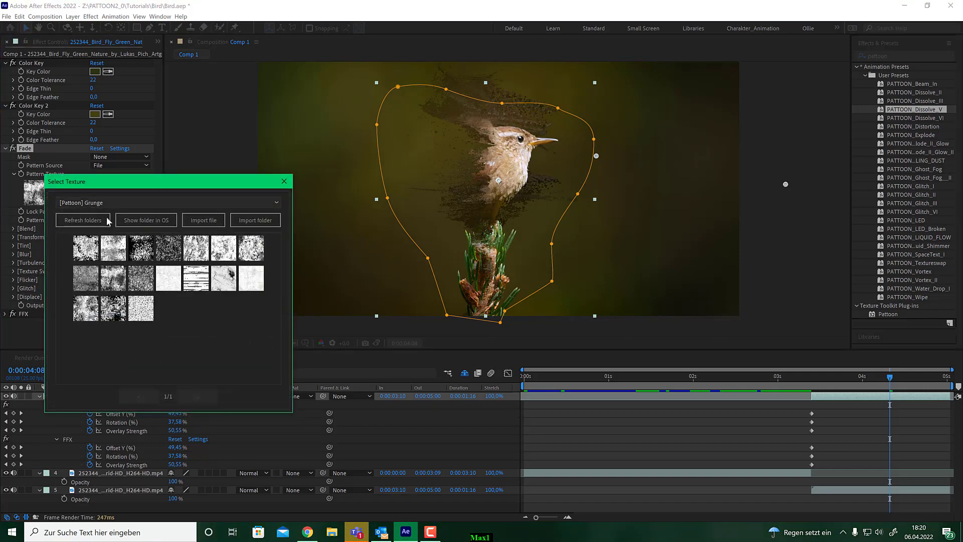
click(246, 252)
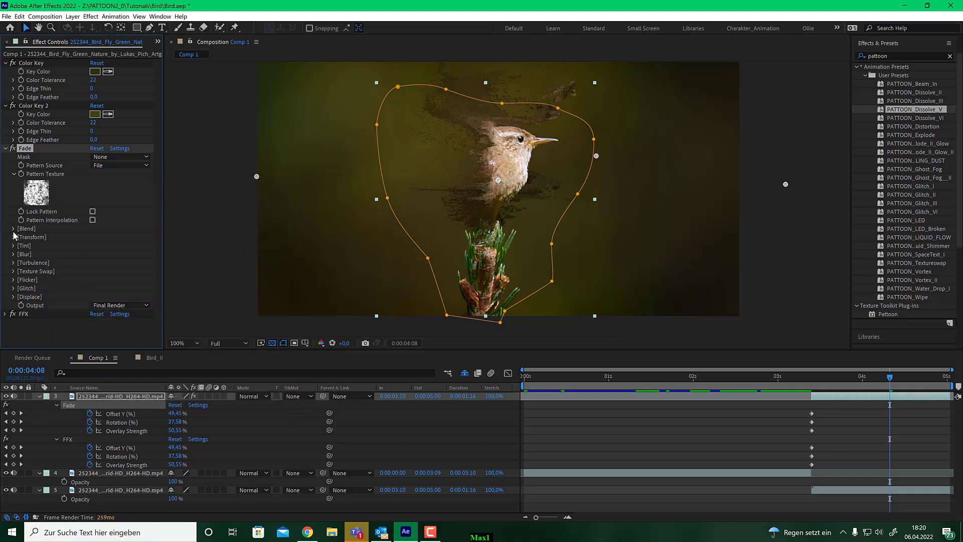
Try enlarging the Fade pattern's Scale X to about 146 % and return it to 100 %
click(14, 174)
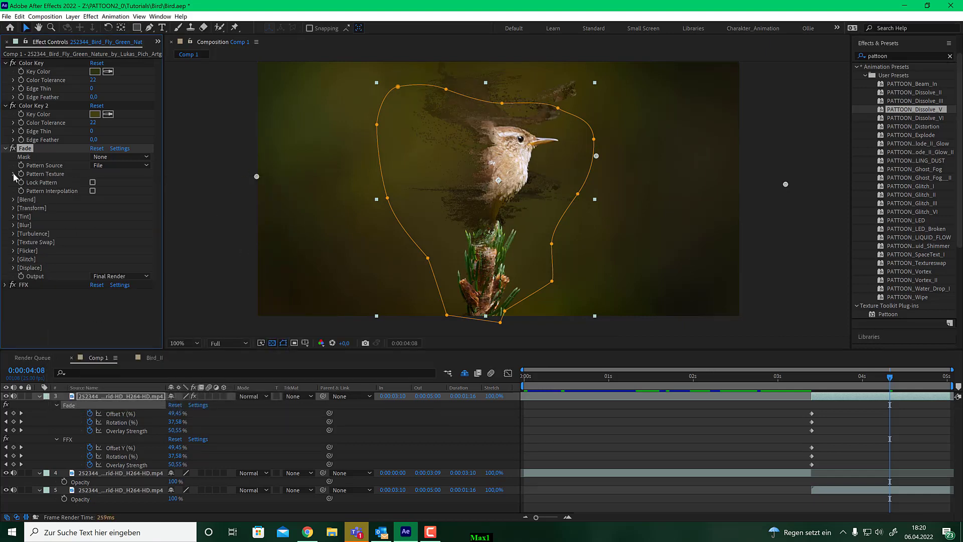
click(14, 208)
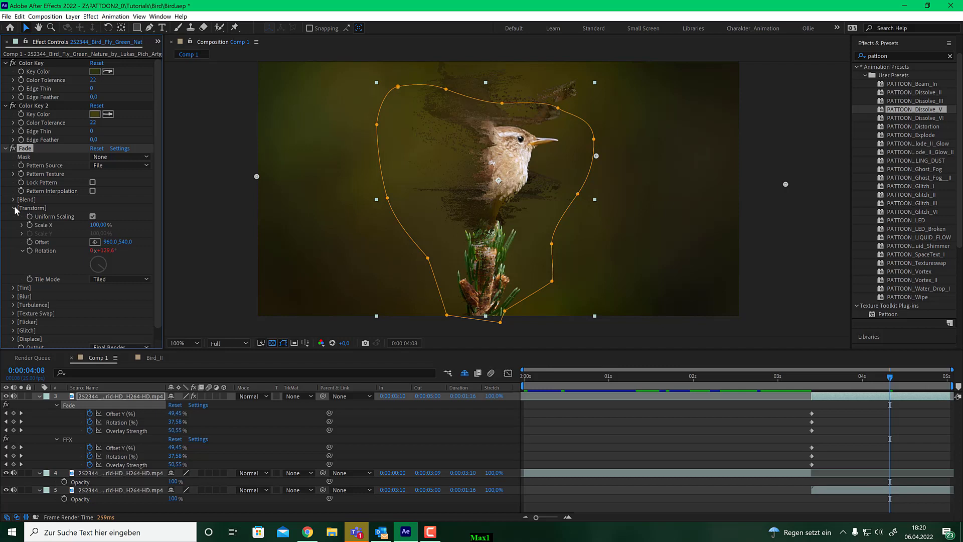
drag(98, 225, 126, 233)
click(98, 224)
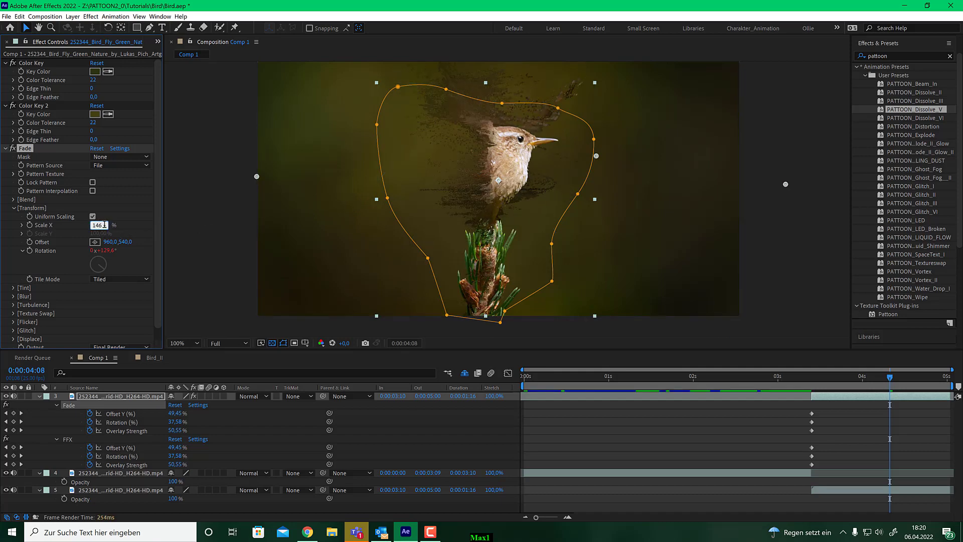
text(100)
key(Return)
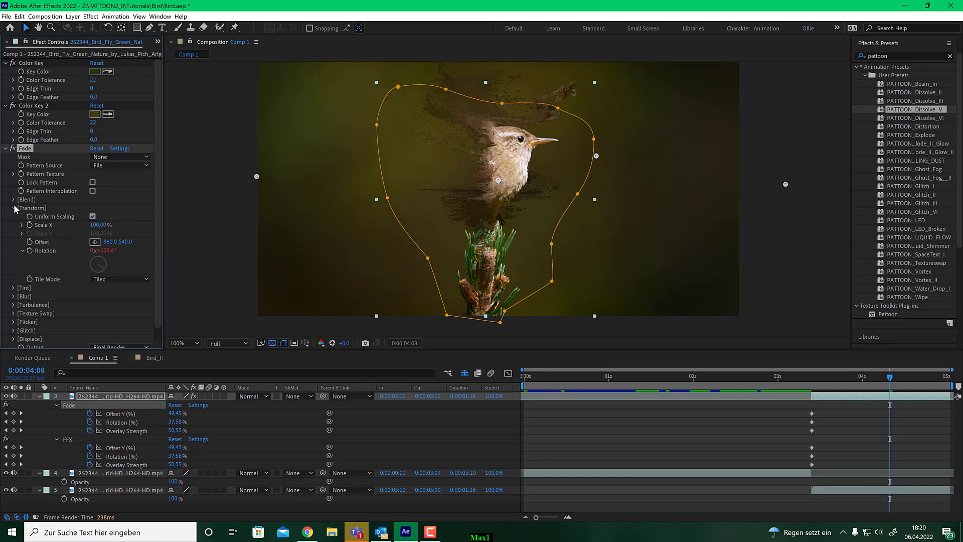
click(13, 208)
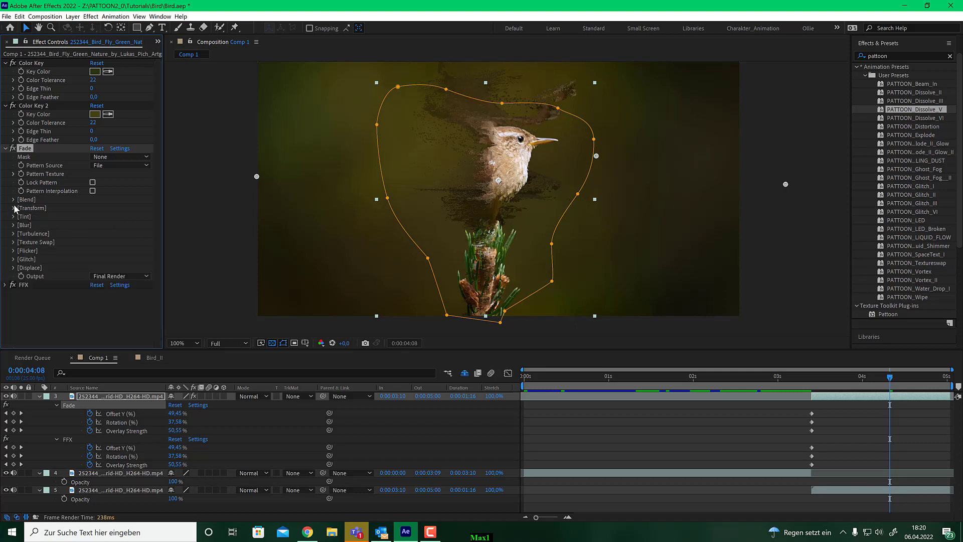
In the Fade effect's Displace transform settings, set Pixel Spread X to 107 % and Pixel Spread Y to 230 %
click(13, 268)
scroll(97, 236, down, 1)
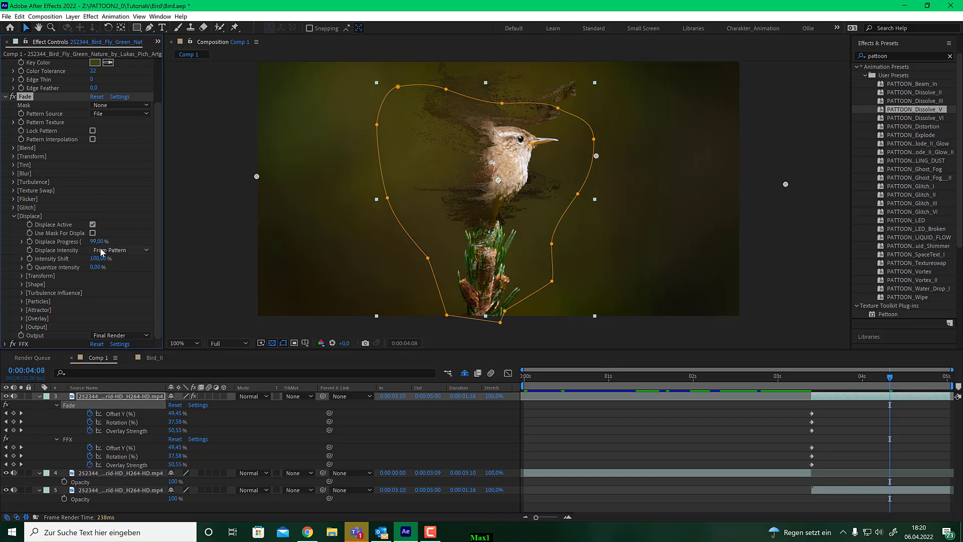
click(22, 276)
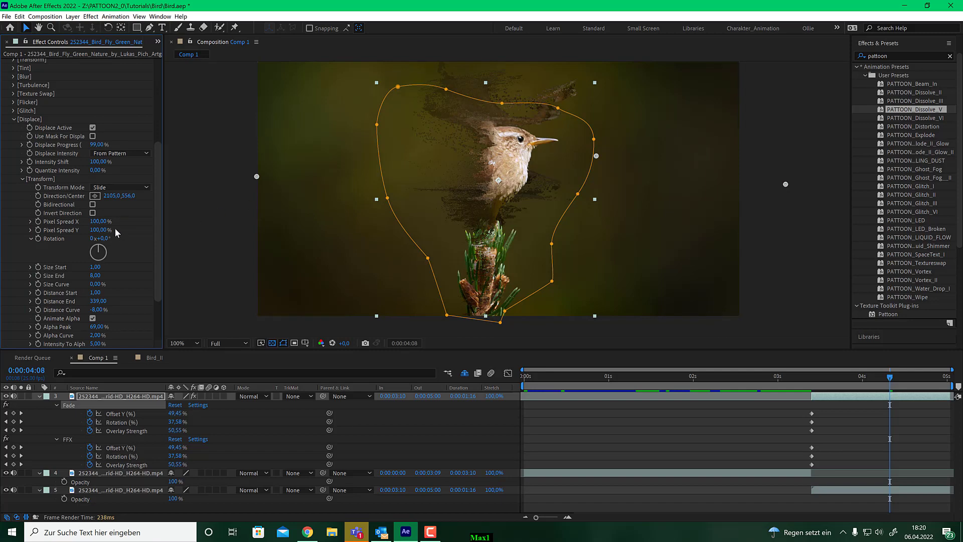
drag(103, 221, 129, 236)
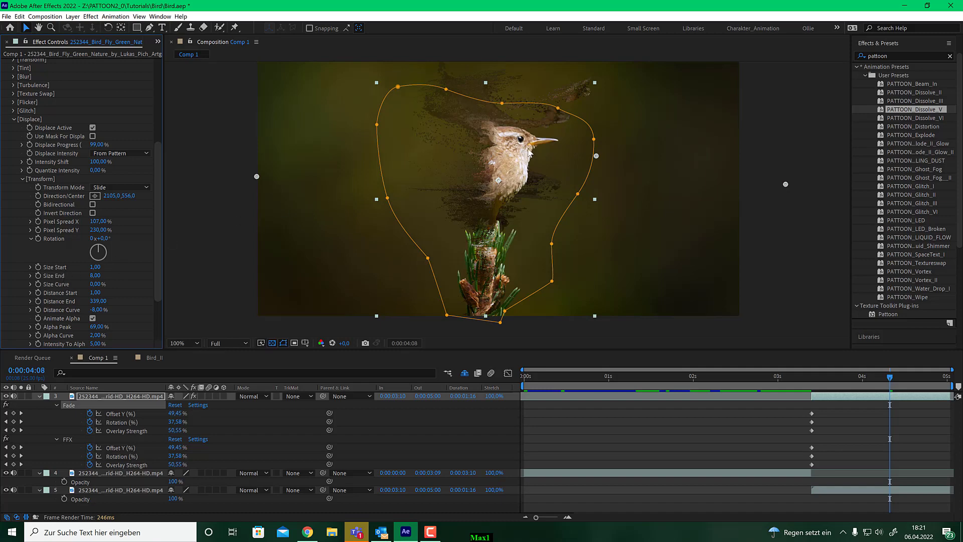
key(period)
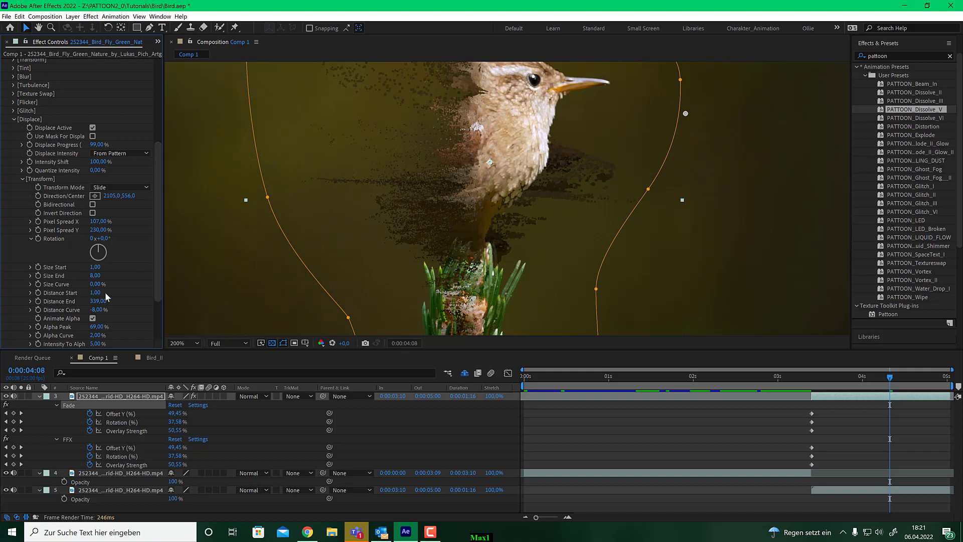
Try a Size End of 32 in the Fade effect's Displace transform settings and set it to 6
drag(99, 277, 112, 276)
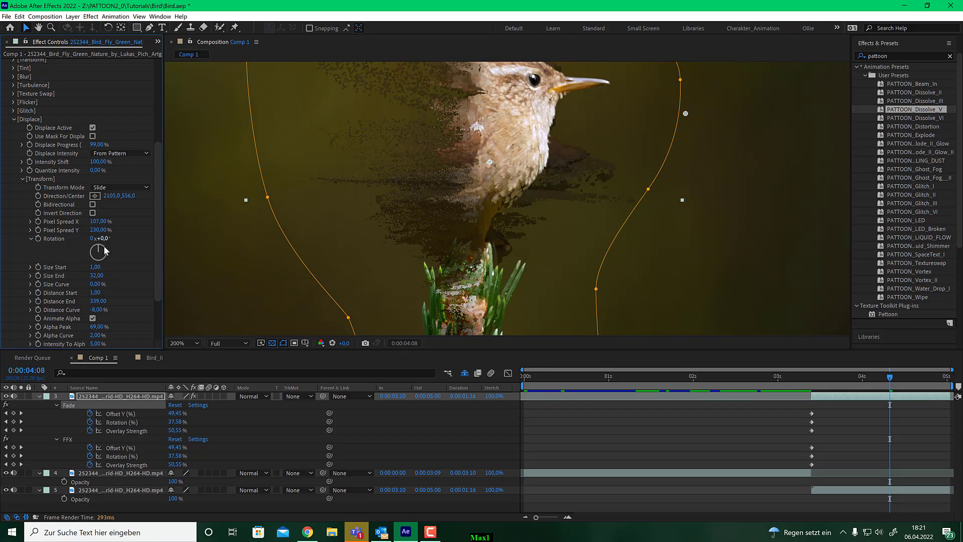
click(97, 275)
text(6)
key(Return)
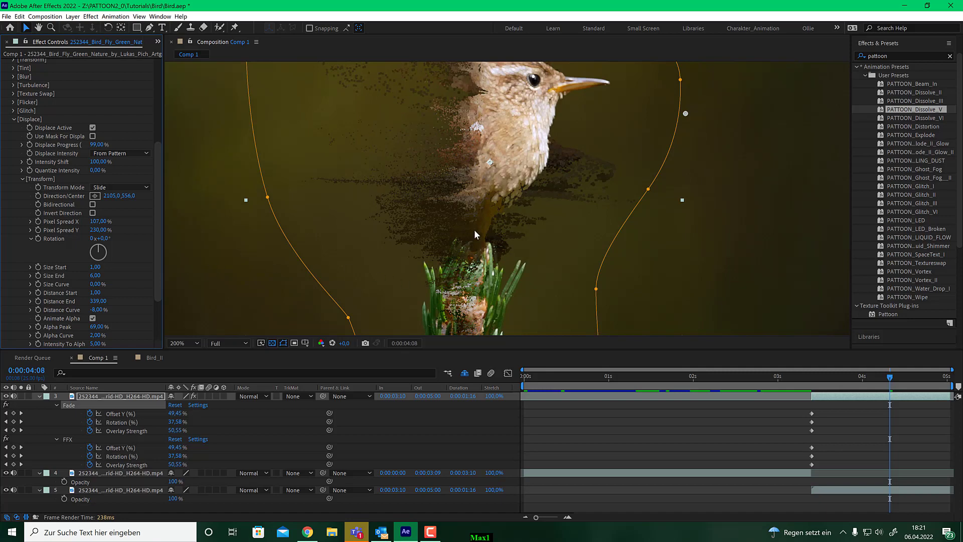
At 0:00:04:07, set the Fade effect's Turbulence Influence Rotation to 62.25 % and check the dissolve at 0:00:04:10
scroll(475, 230, down, 1)
click(892, 381)
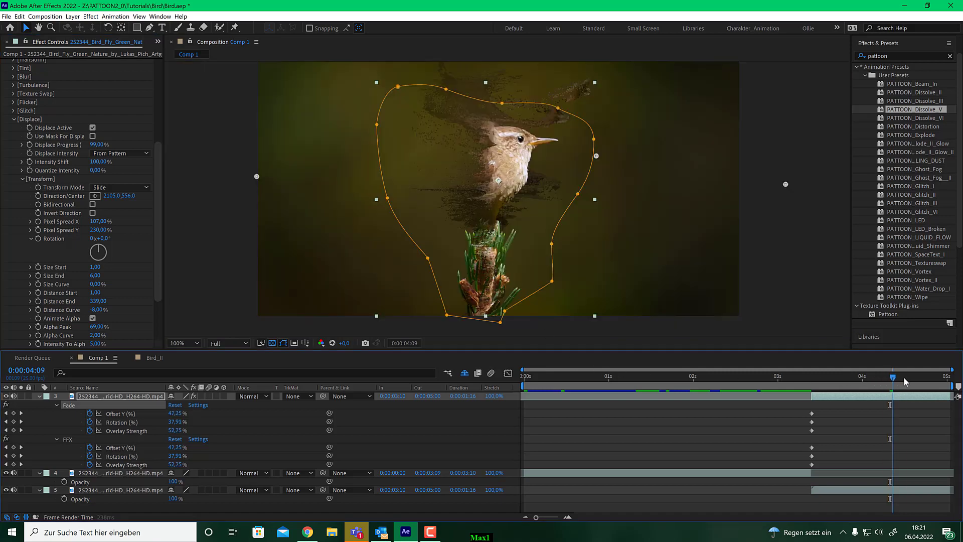
drag(906, 383, 886, 377)
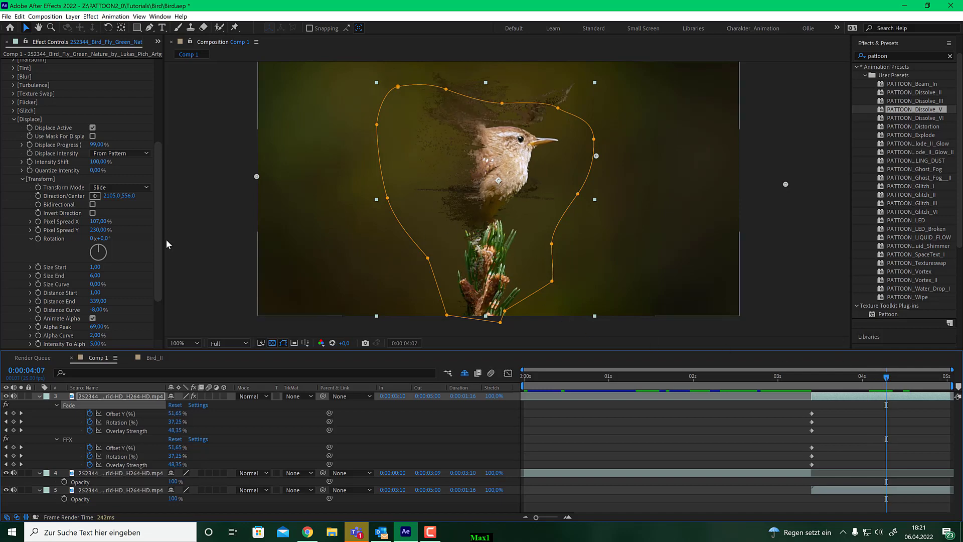
click(21, 179)
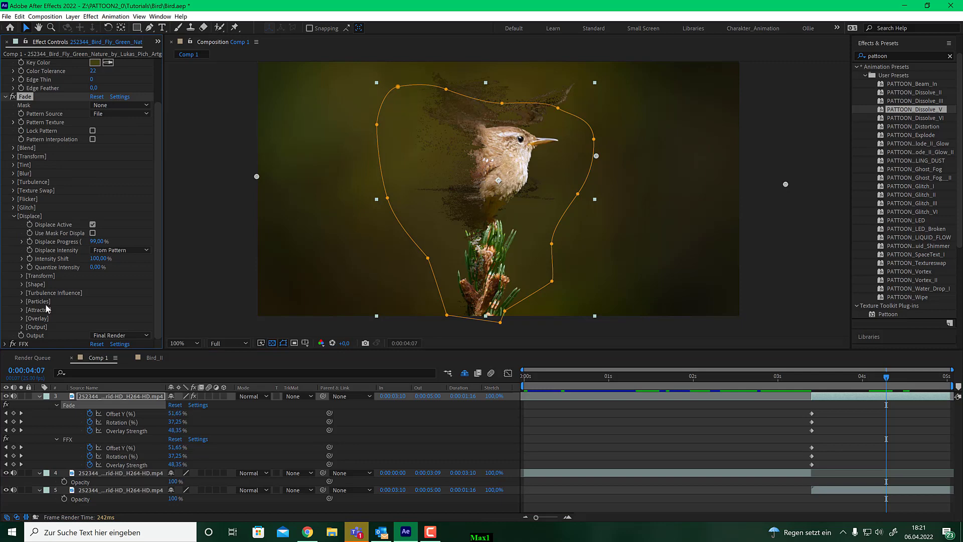
click(21, 293)
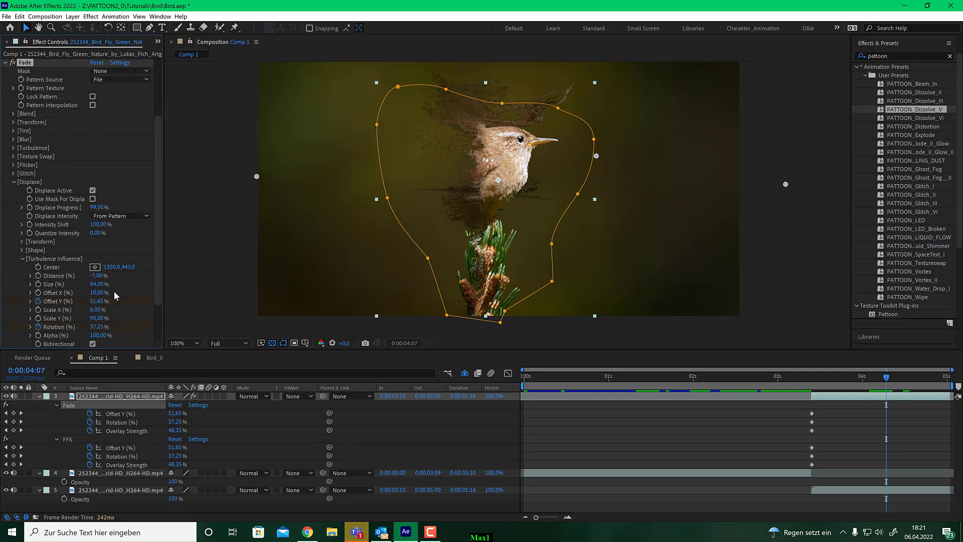
drag(97, 327, 110, 325)
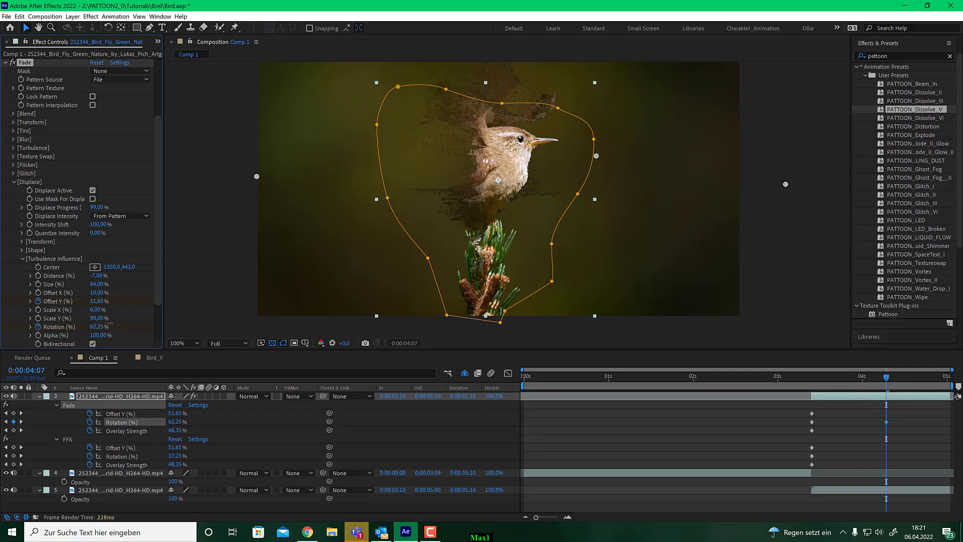
click(901, 386)
mouse_move(909, 385)
mouse_down()
mouse_move(858, 385)
mouse_move(897, 382)
mouse_up()
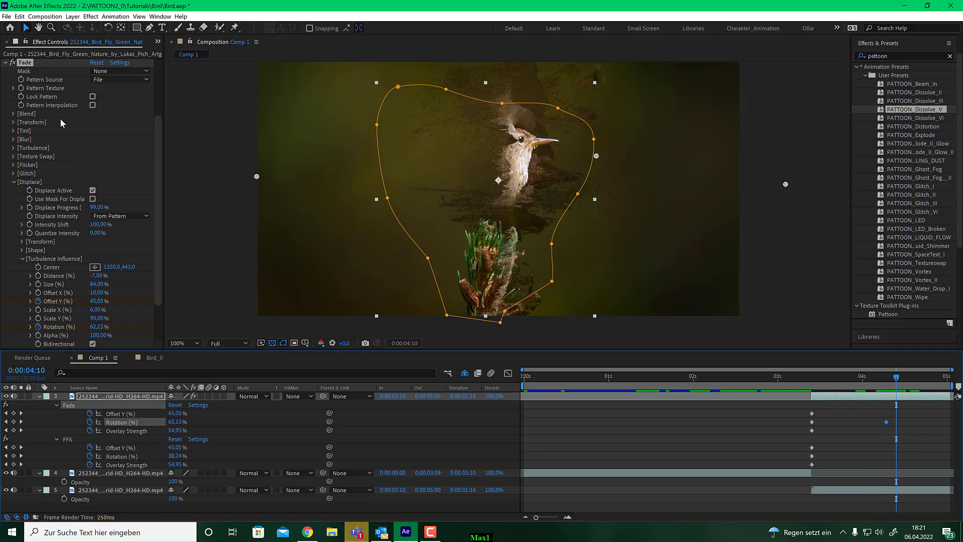
Collapse the color key and Fade effects and apply CC Force Motion Blur to the bird layer
scroll(60, 123, up, 3)
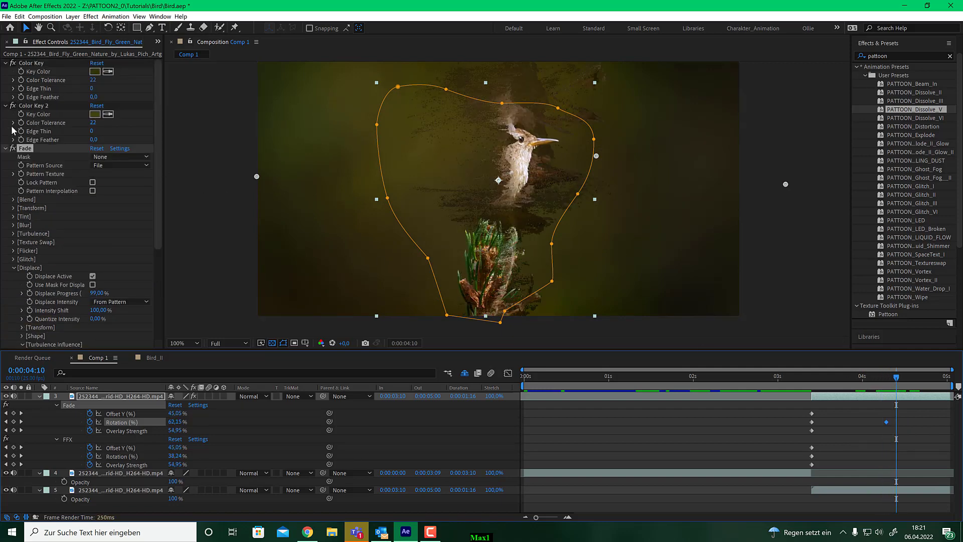
click(4, 148)
click(5, 105)
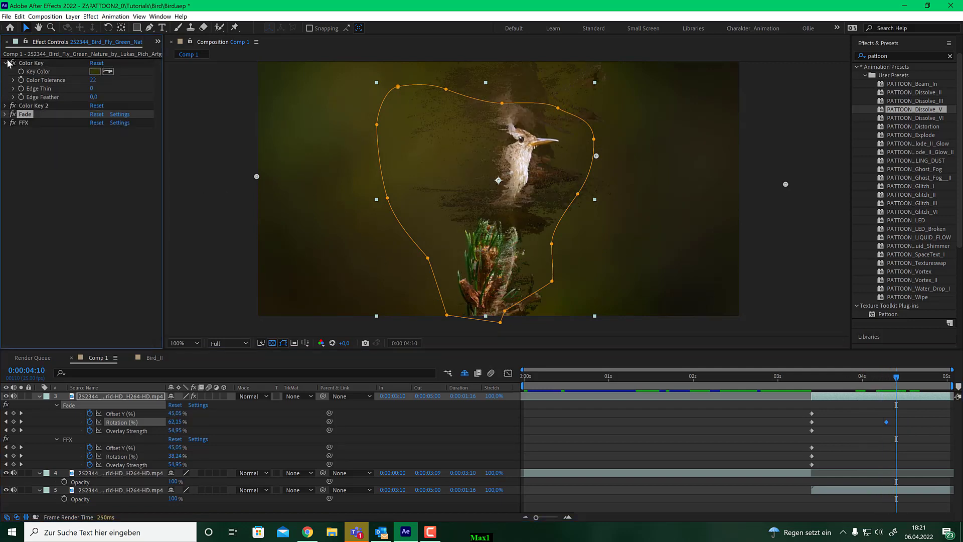
click(5, 62)
click(905, 57)
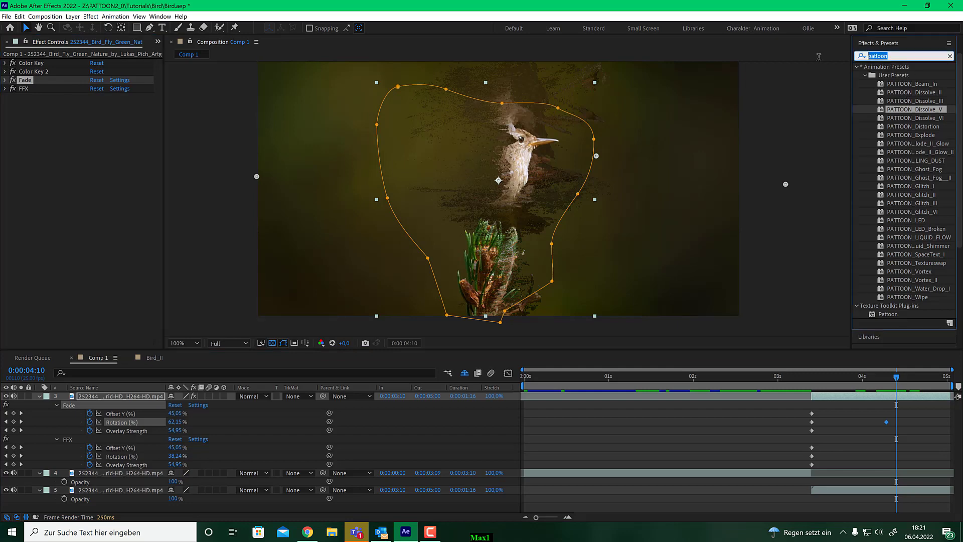
text(cc forc)
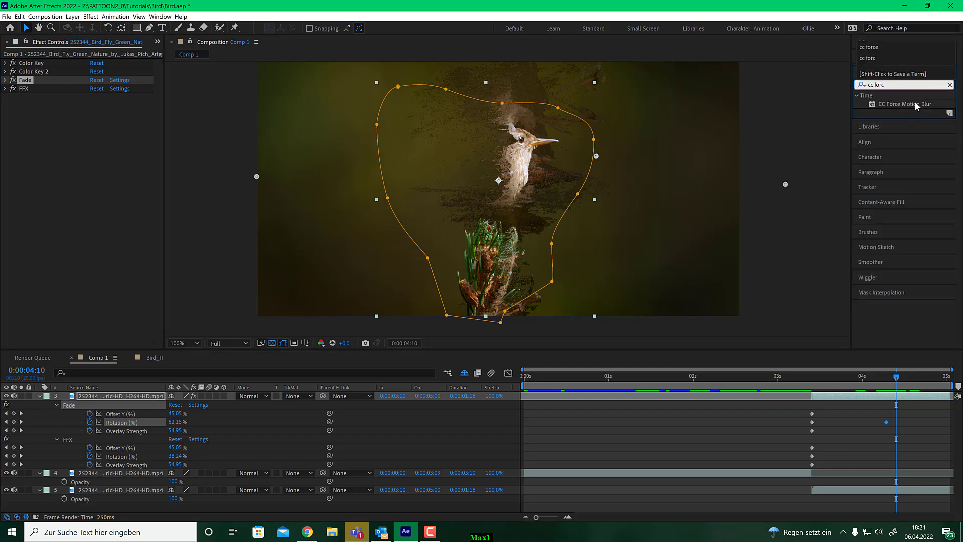
drag(908, 104, 510, 160)
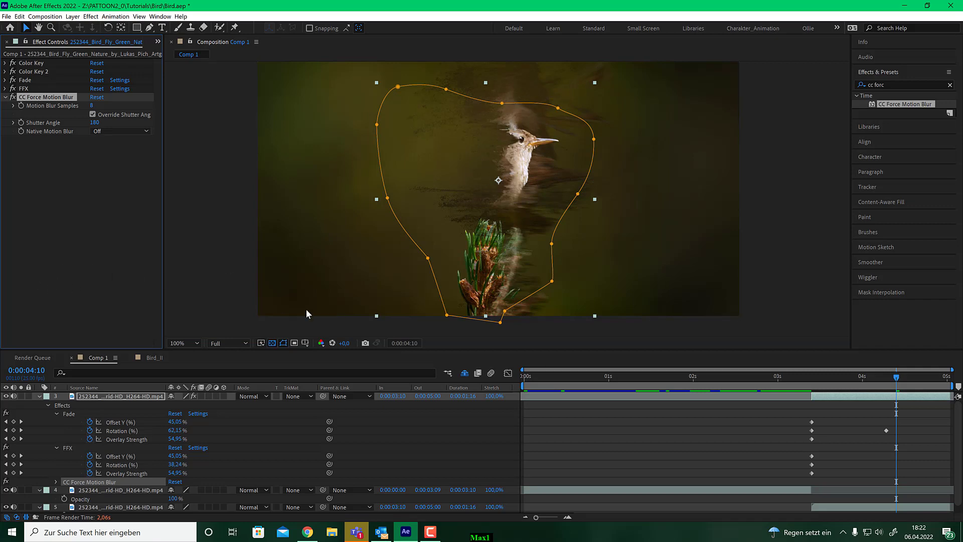
Inspect the motion-blurred dissolve at several frames between 0:00:03:15 and 0:00:04:02
drag(851, 382, 829, 385)
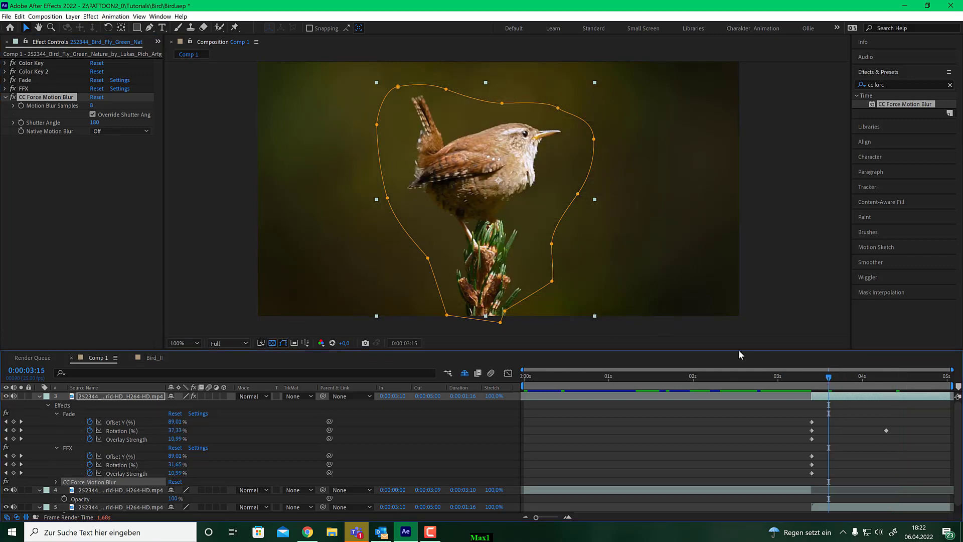
click(833, 380)
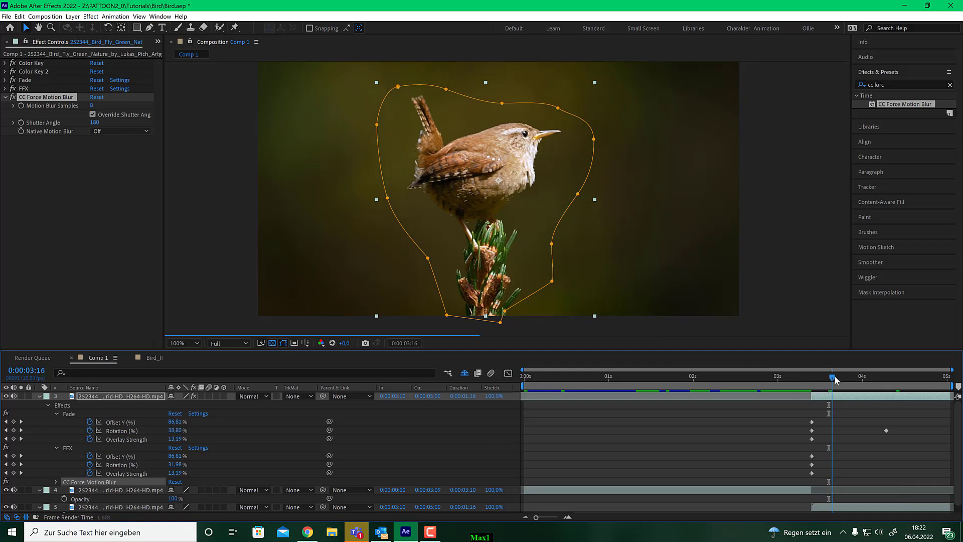
drag(833, 379, 861, 379)
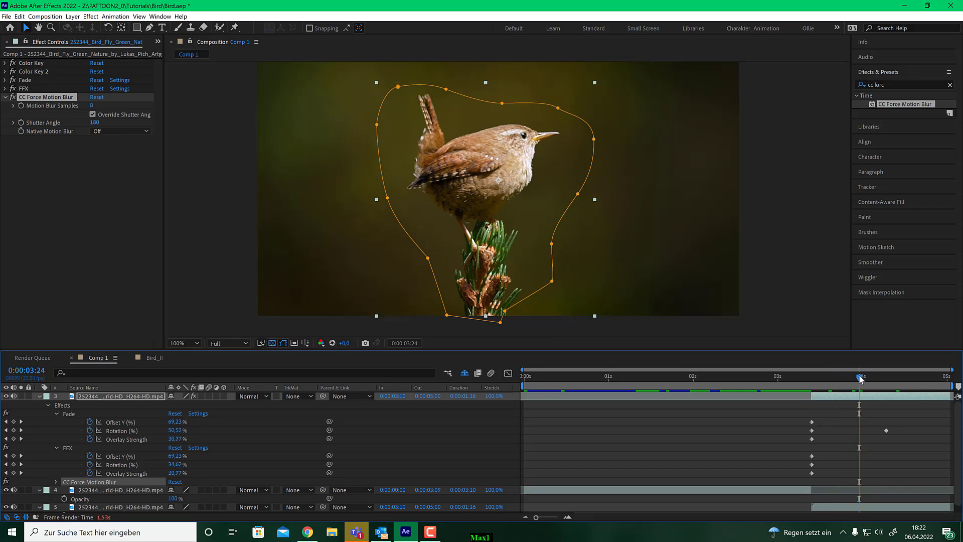
drag(859, 376, 872, 377)
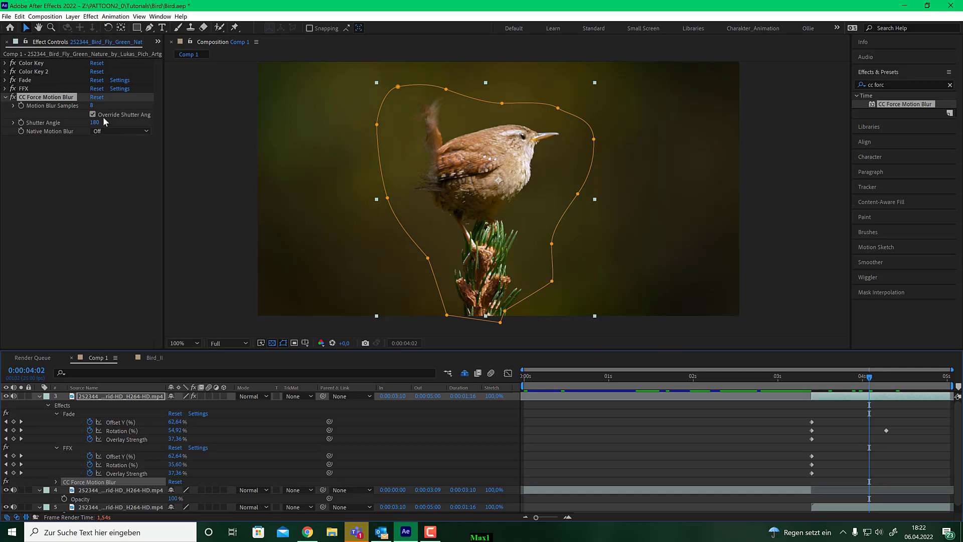
In the Fade effect's Displace Overlay settings, place the Overlay Center just beside the bird's tail at 516, 515
click(5, 80)
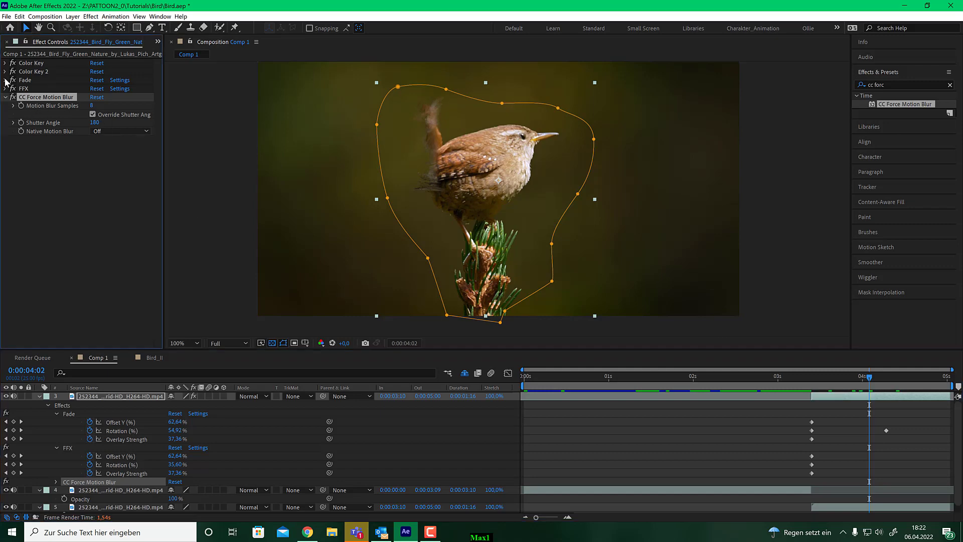
scroll(115, 220, down, 4)
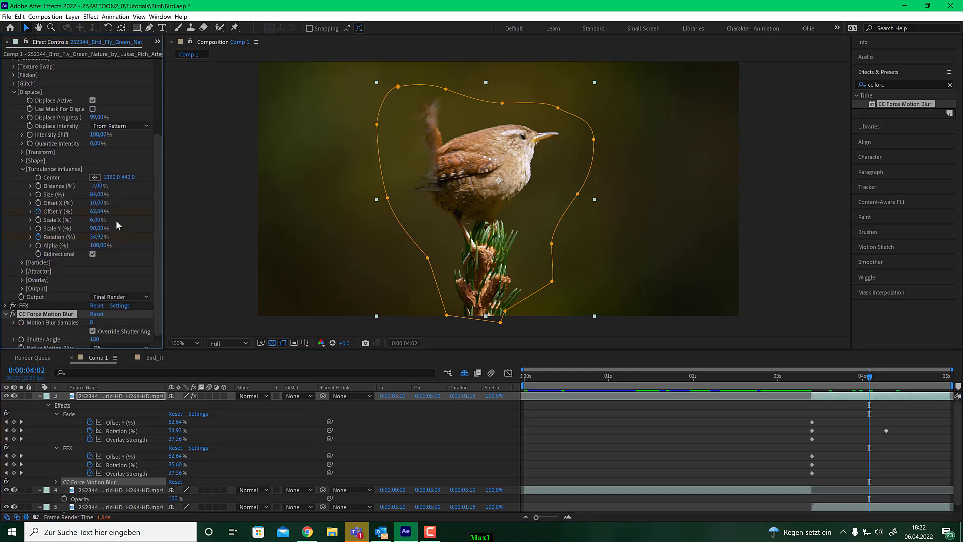
click(22, 276)
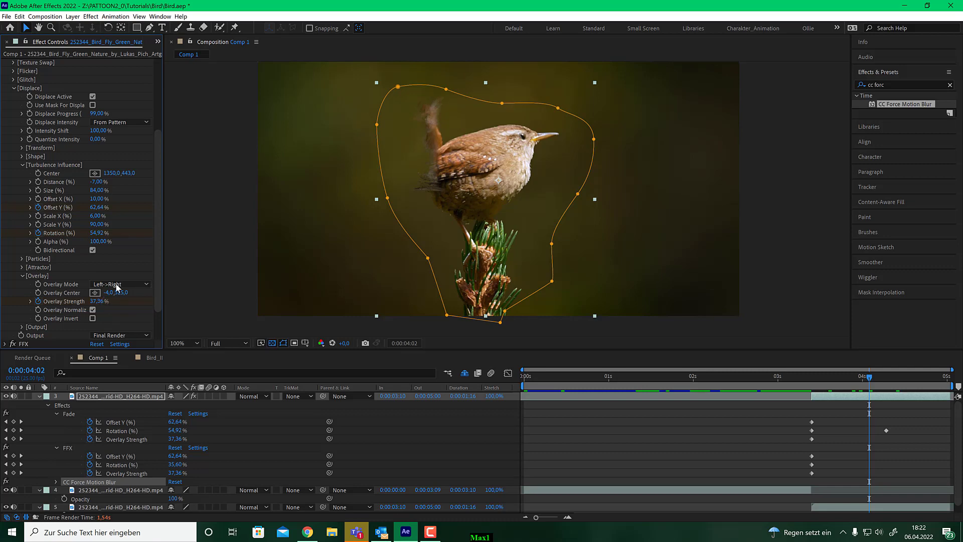
click(94, 293)
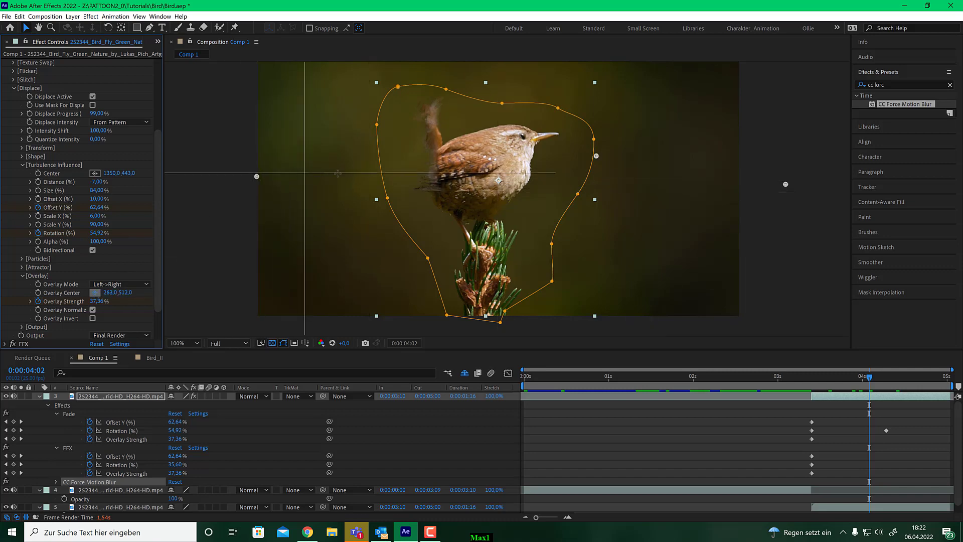
click(387, 174)
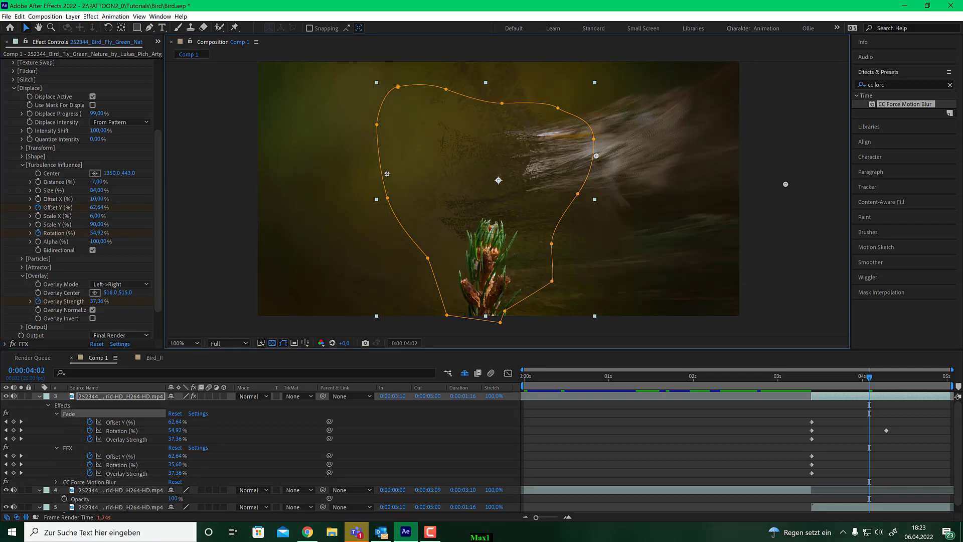
Review the Overlay Mode options while keeping Left->Right, and inspect the dissolve at 0:00:03:12 and 0:00:03:17
drag(869, 378, 816, 381)
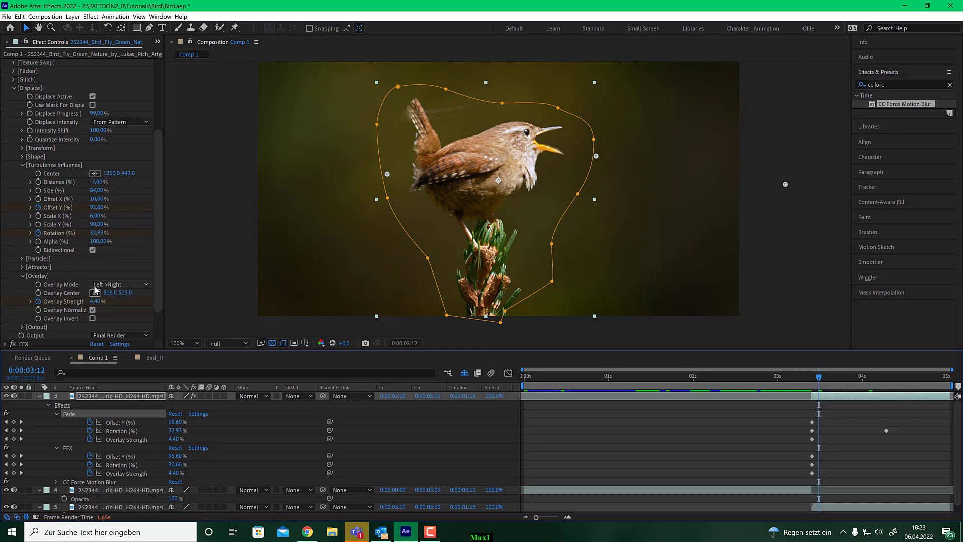
click(110, 284)
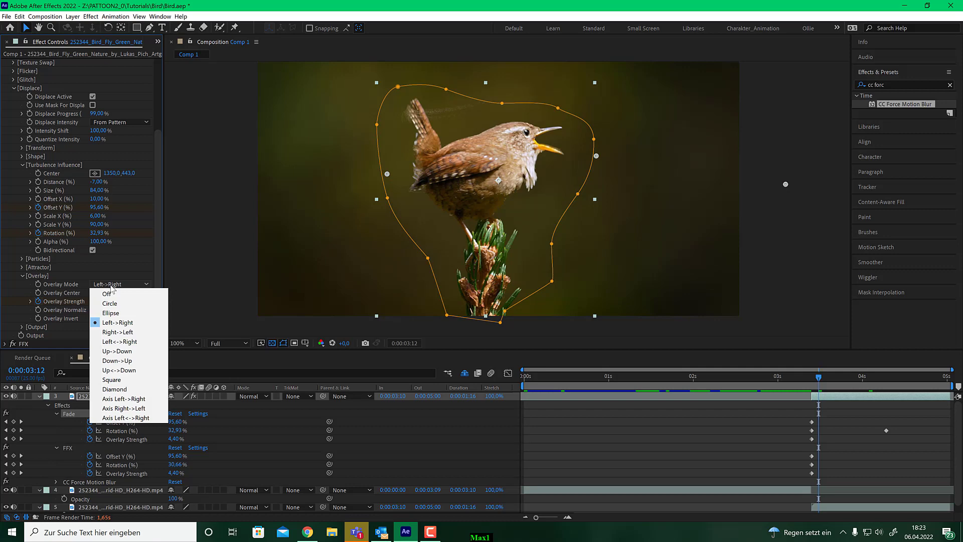
click(116, 322)
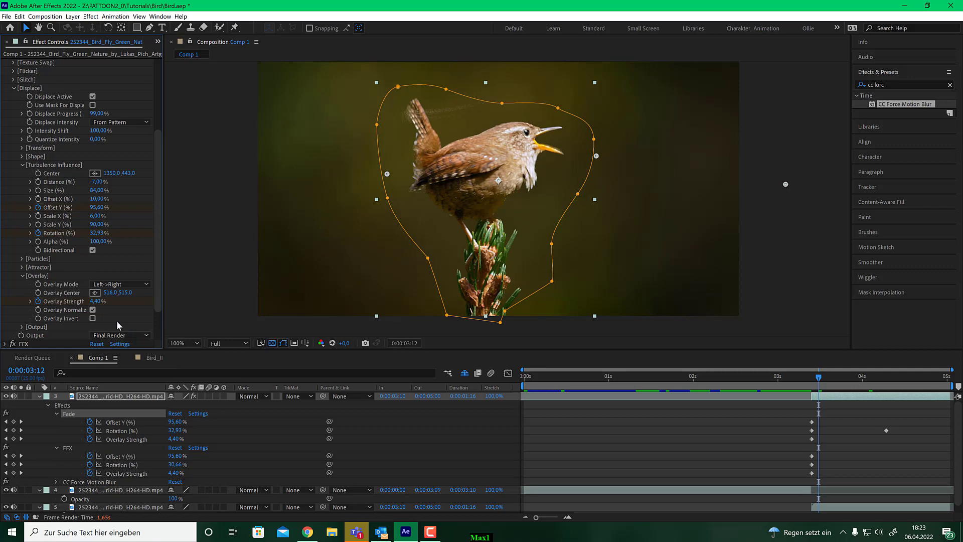
click(830, 380)
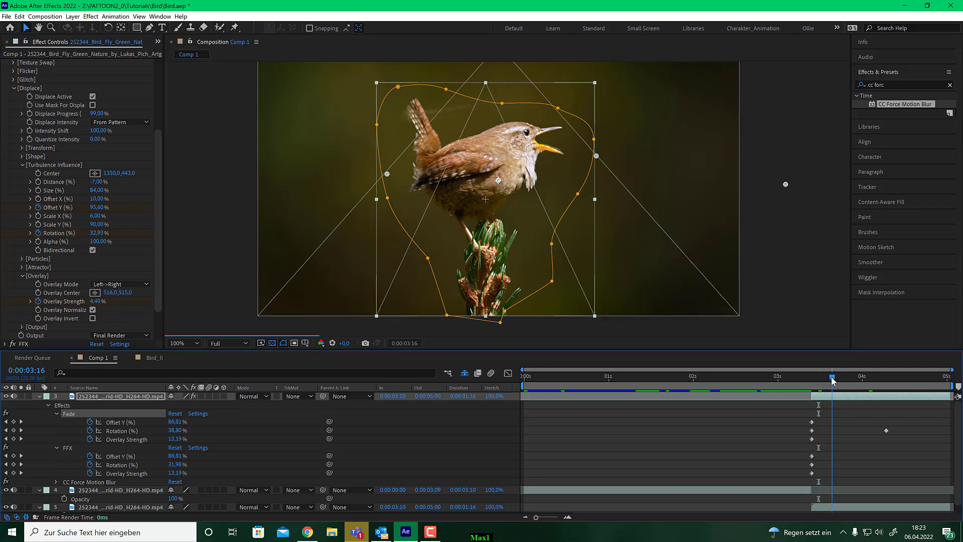
click(835, 380)
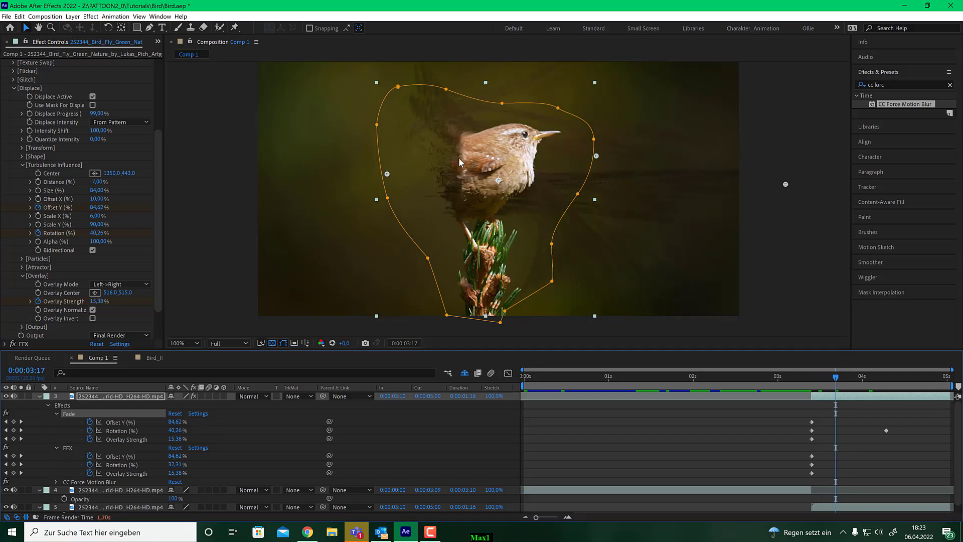
Collapse the dissolving bird layer's properties and duplicate the layer
click(39, 397)
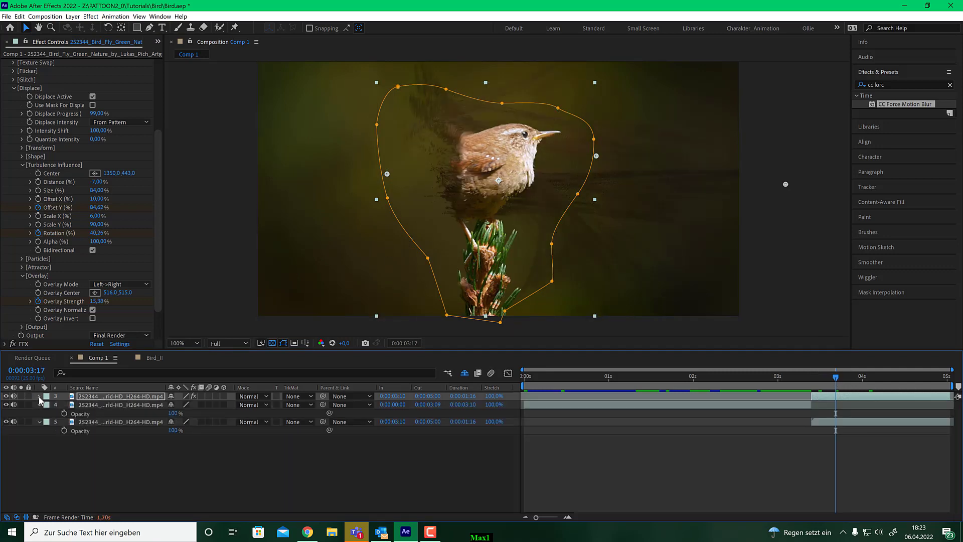
click(108, 397)
key(ctrl+d)
Collapse the color key, Fade and FFX effects on both bird copies and disable CC Force Motion Blur on each
scroll(20, 88, up, 5)
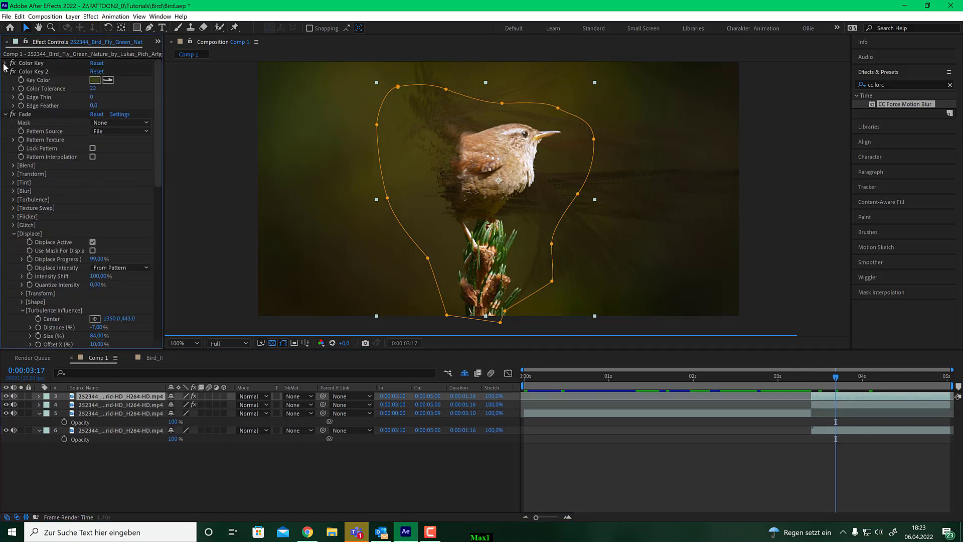
click(5, 71)
click(5, 80)
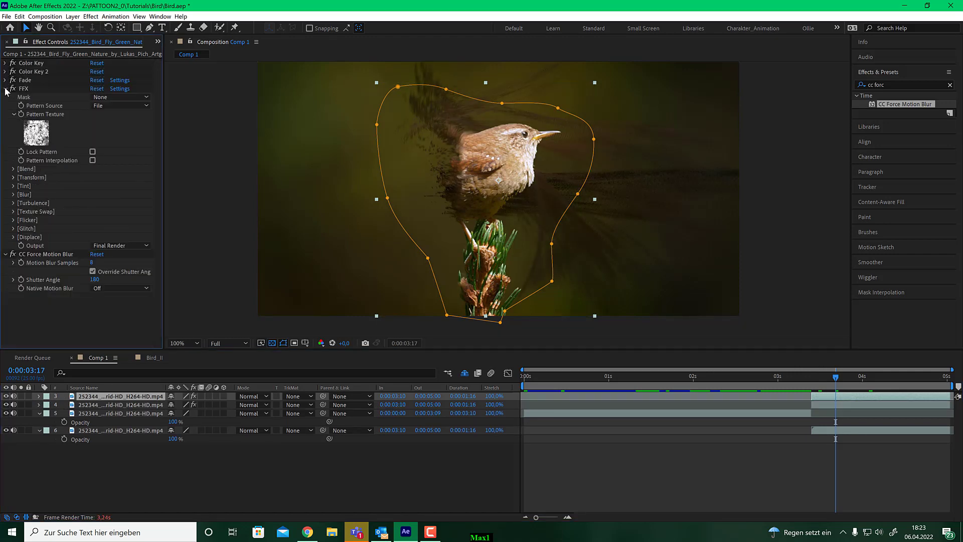
click(6, 88)
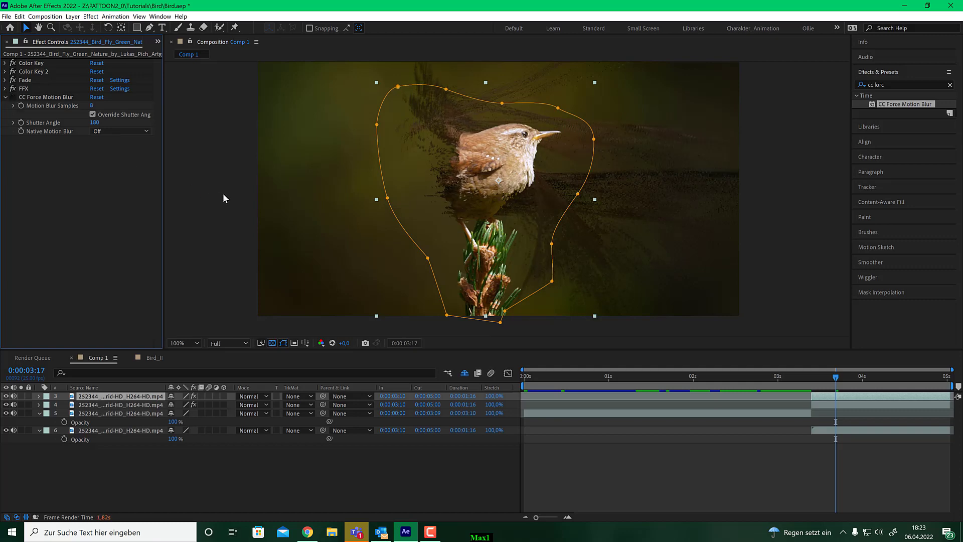
click(134, 404)
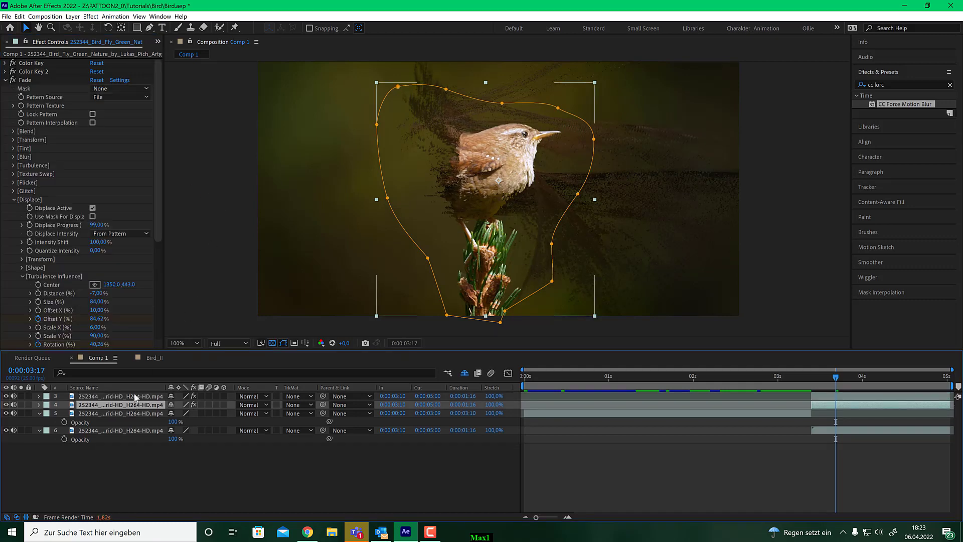
click(5, 81)
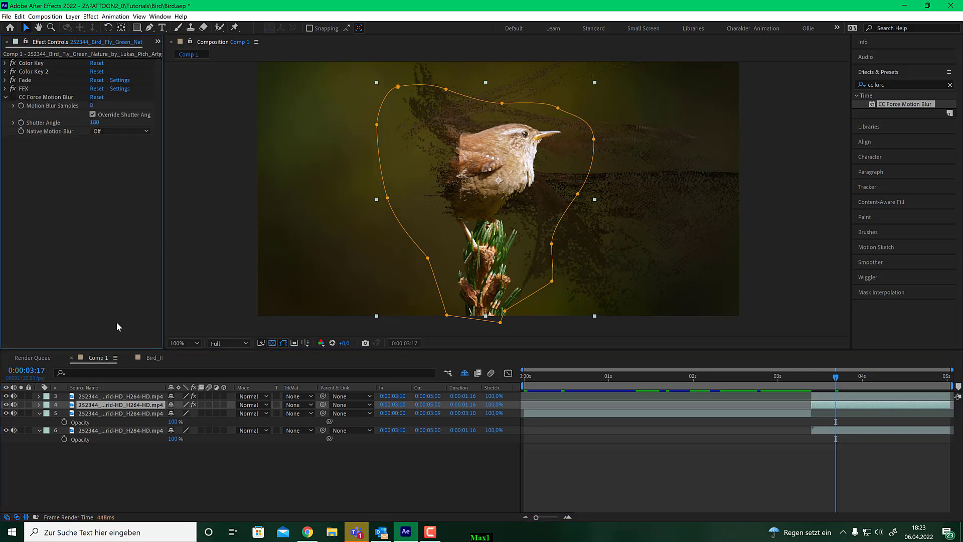
Solo the upper of the two dissolving bird layers
click(131, 396)
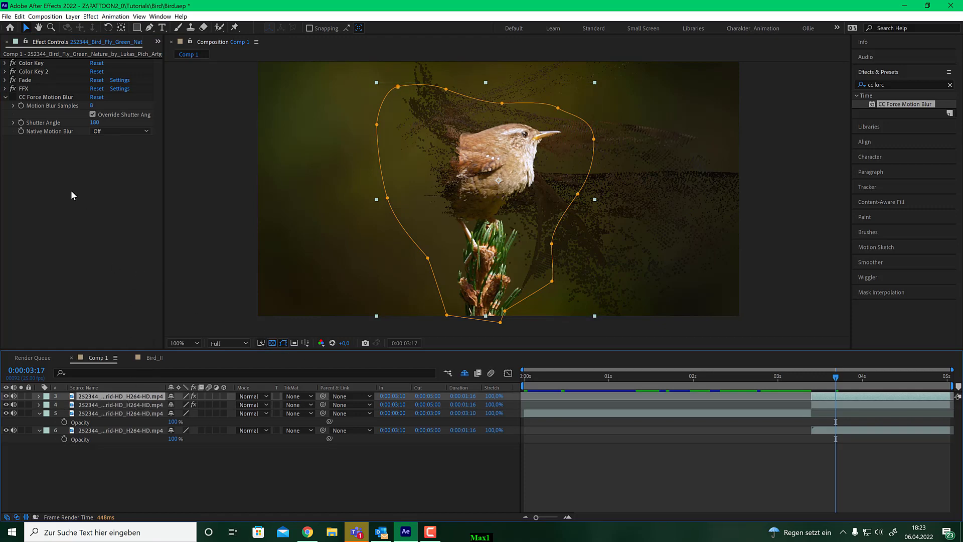
click(21, 395)
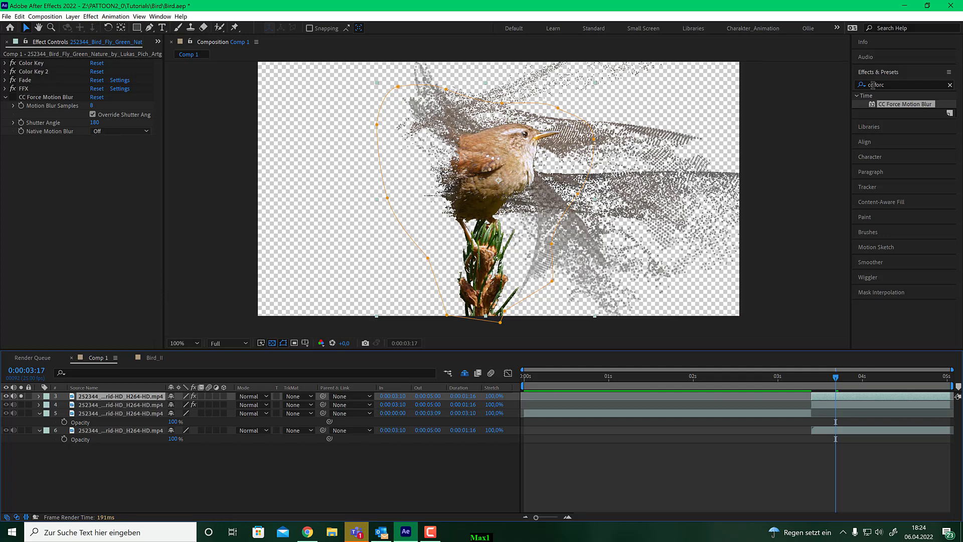
Apply the Stylize Glow effect to the soloed upper bird layer
click(898, 85)
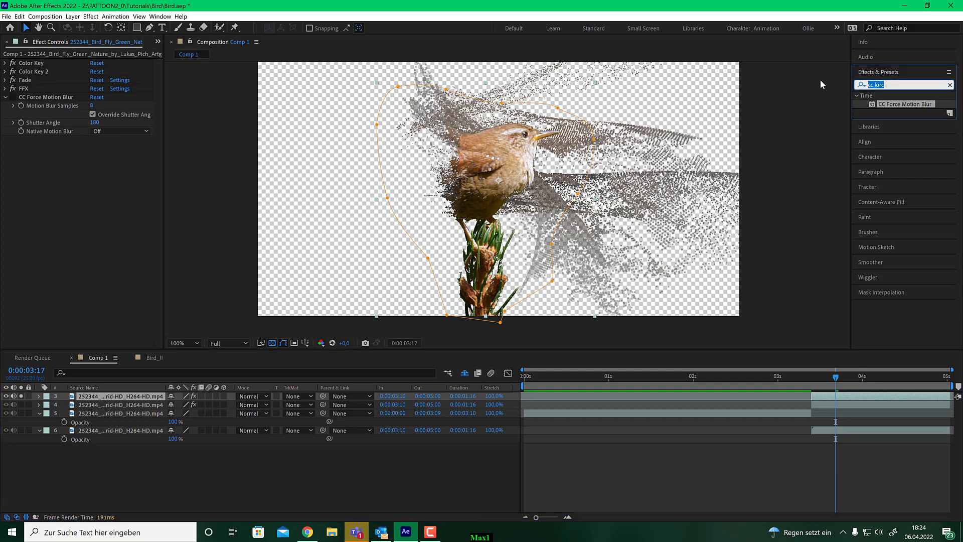
text(glow)
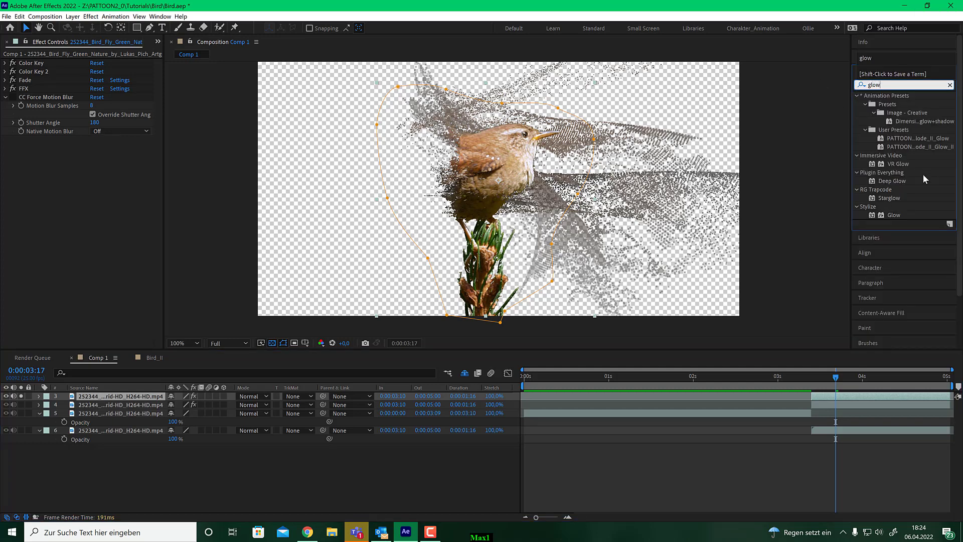
double_click(896, 215)
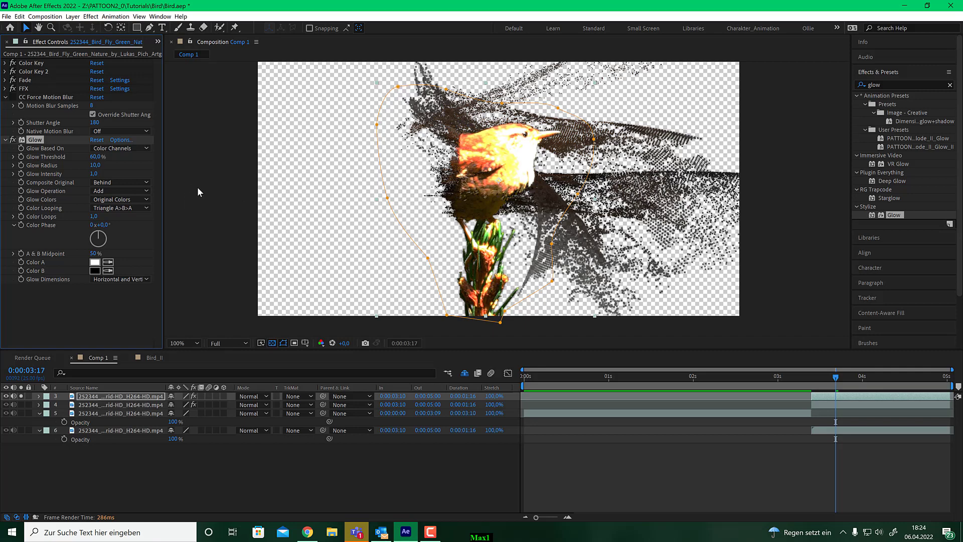
Enable Show Only Displaced in the Output settings of the Fade effect's Displace group on the upper bird copy
click(5, 81)
scroll(6, 84, down, 1)
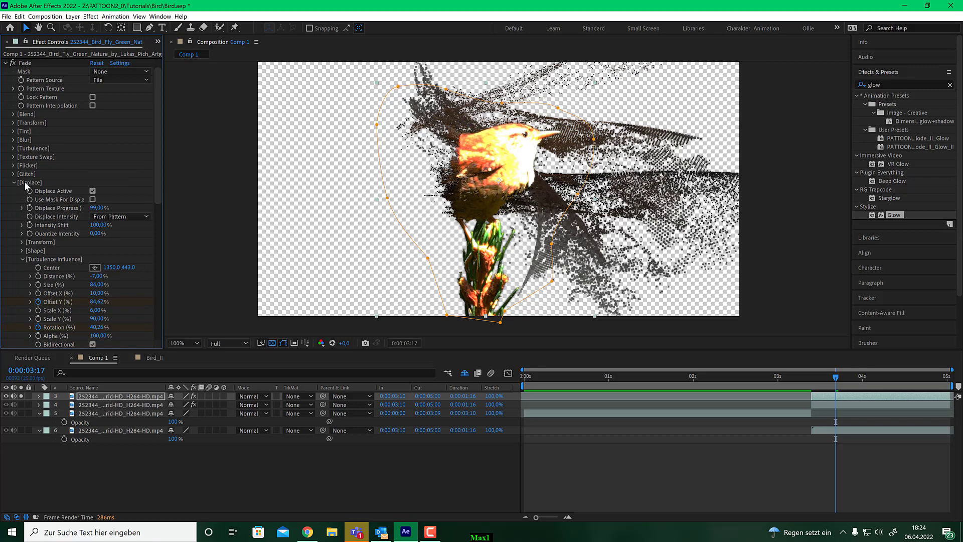
click(22, 259)
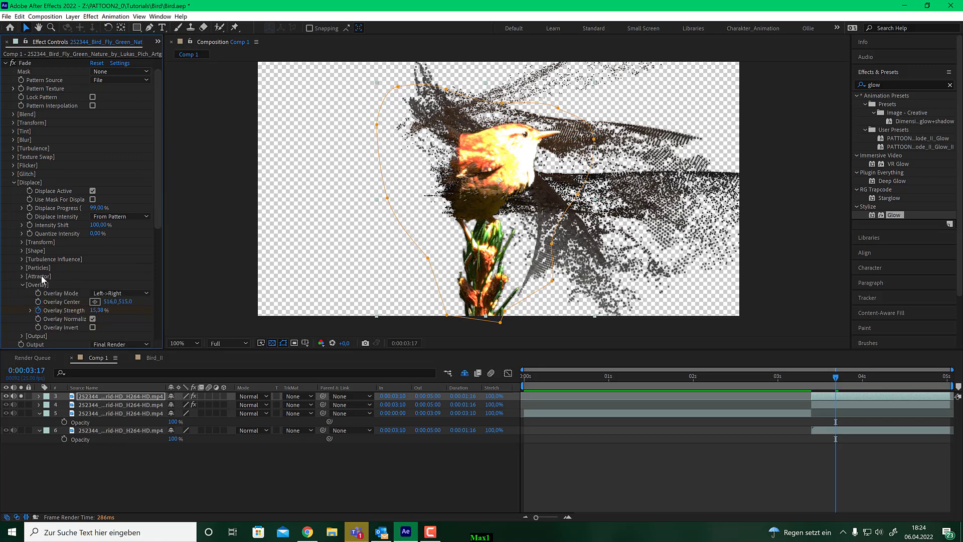
scroll(75, 279, down, 1)
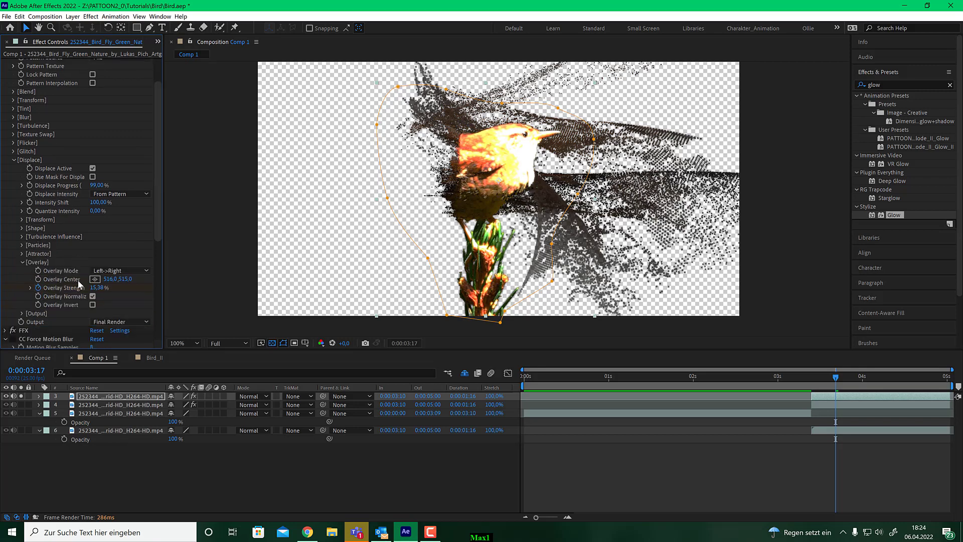
click(23, 312)
scroll(110, 290, down, 1)
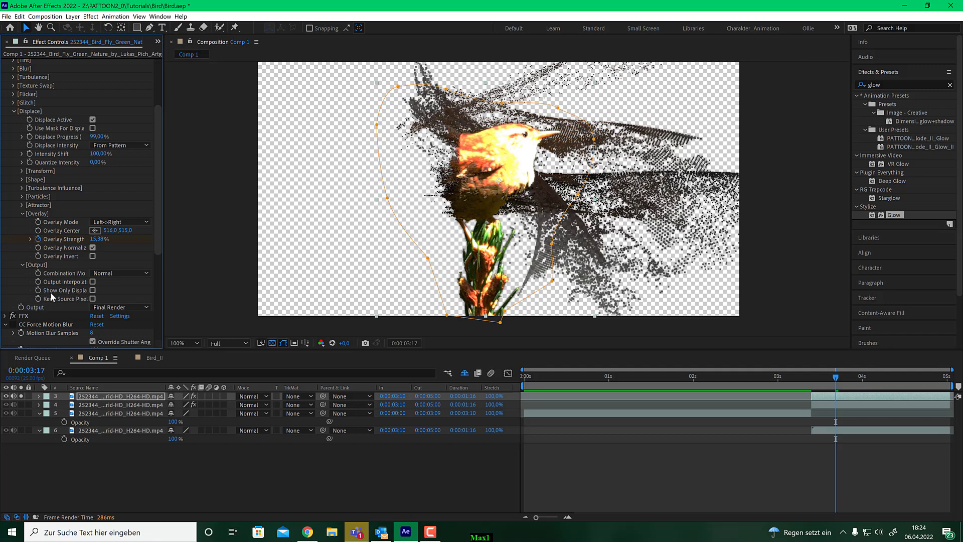
click(92, 290)
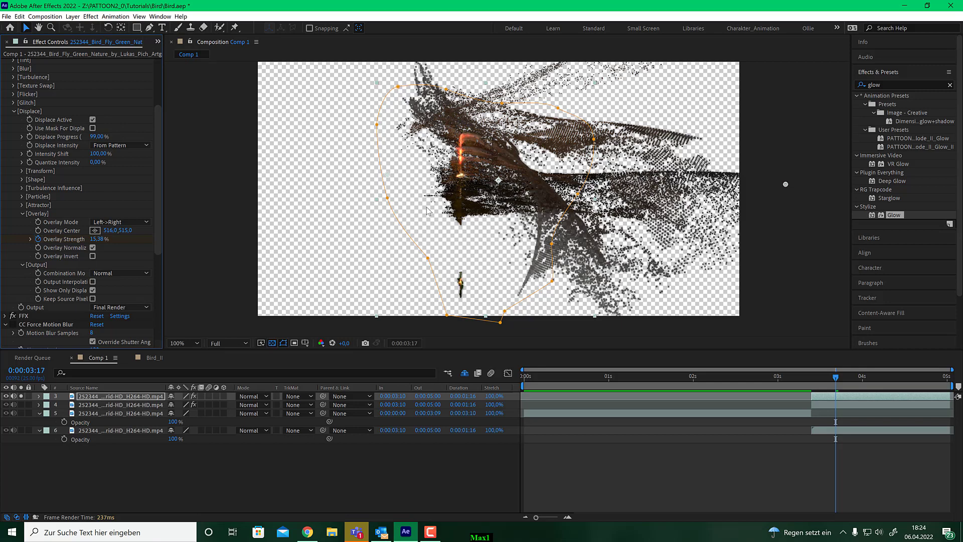
Unsolo the upper bird copy, set its blending mode to Add, and go to 0:00:03:18
click(21, 396)
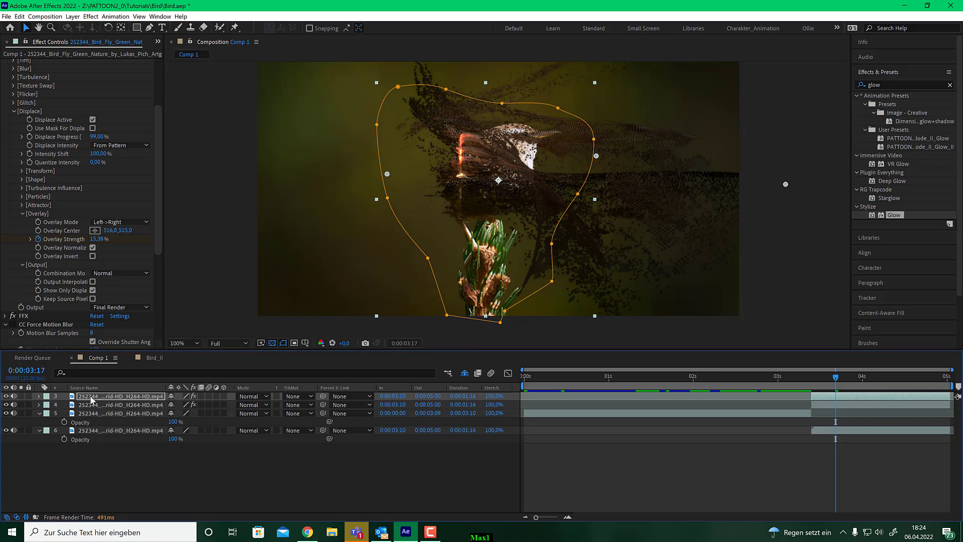
click(256, 397)
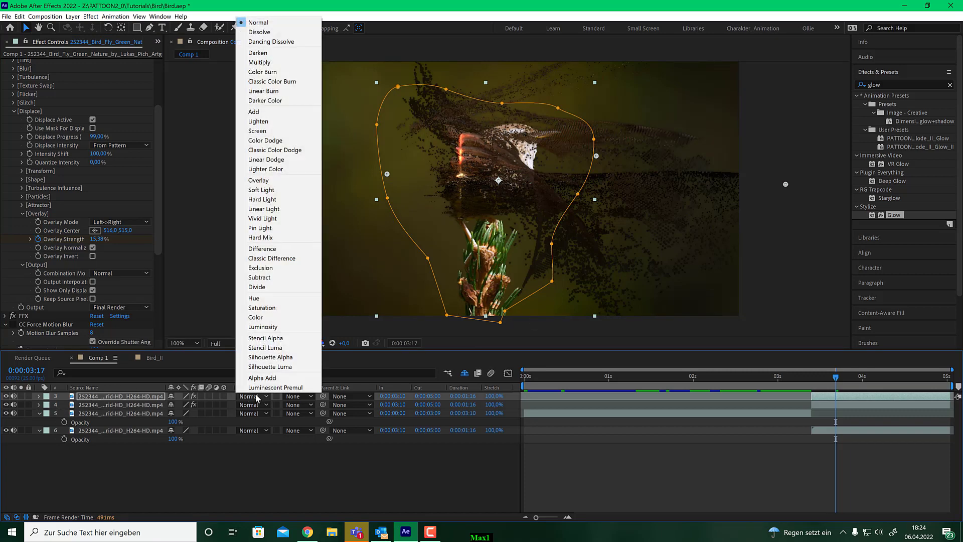
click(291, 112)
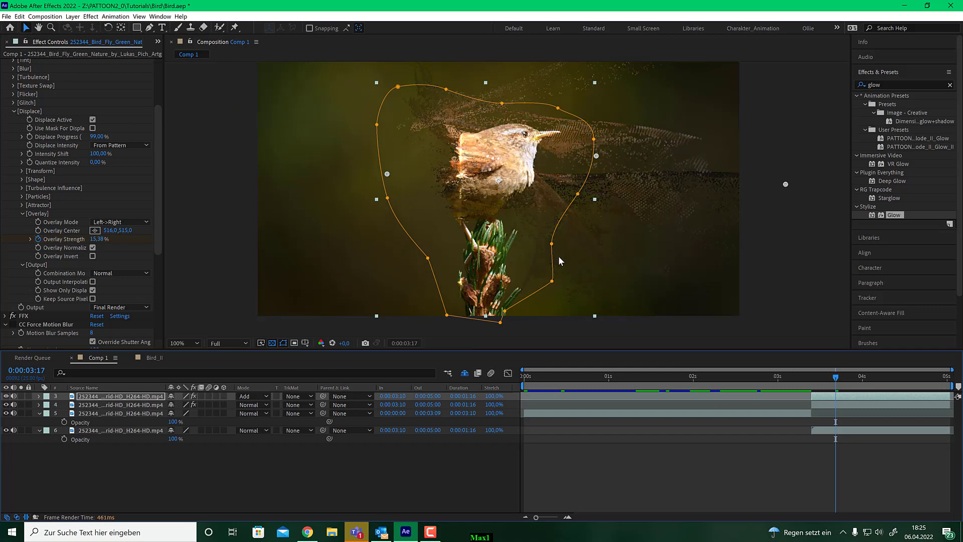
drag(838, 382, 839, 382)
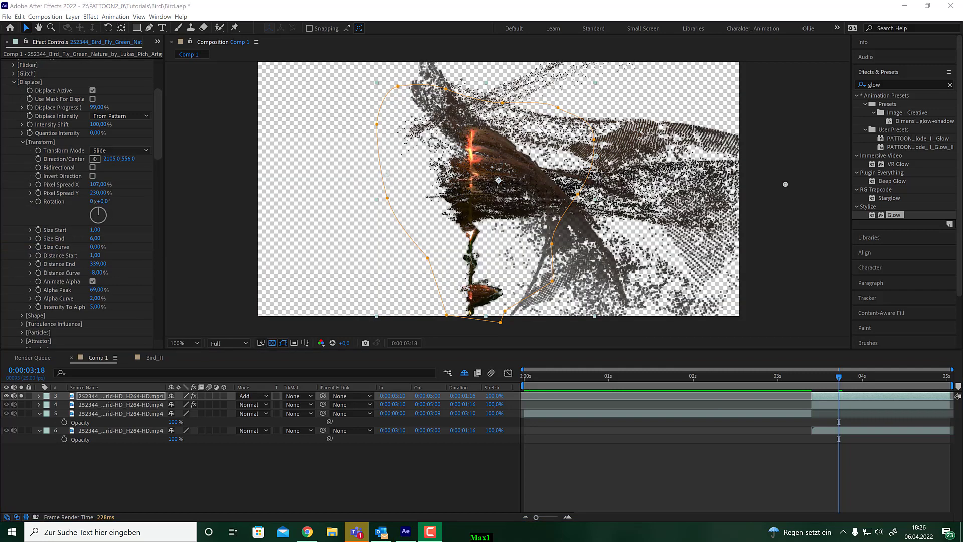
Collapse the FFX, Fade, CC Force Motion Blur and Glow effects on the upper bird copy
scroll(29, 125, up, 3)
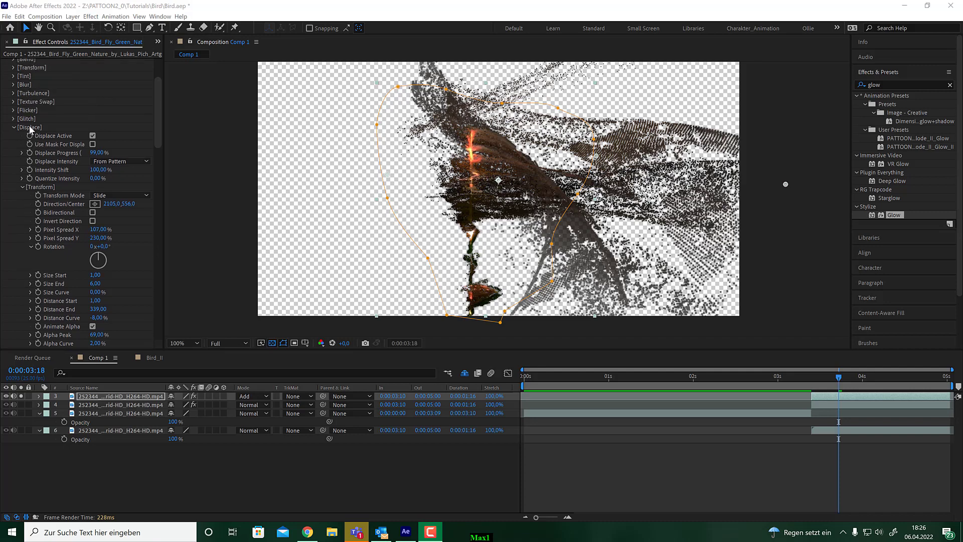
scroll(15, 131, up, 10)
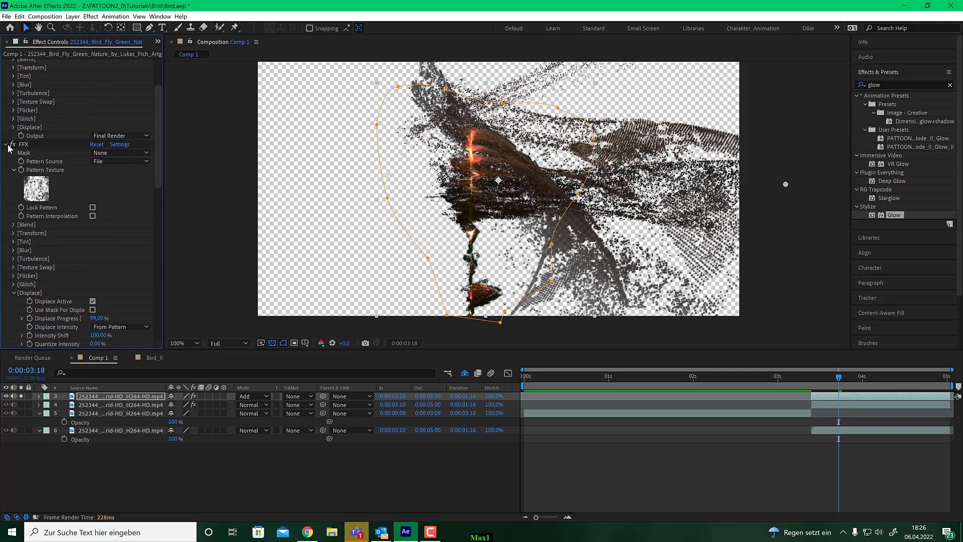
click(8, 145)
click(7, 145)
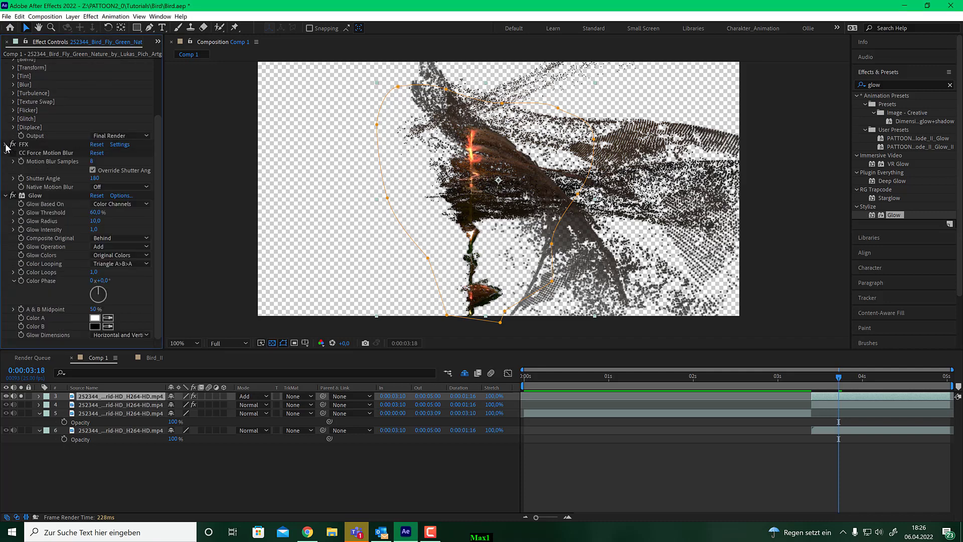
scroll(20, 130, up, 5)
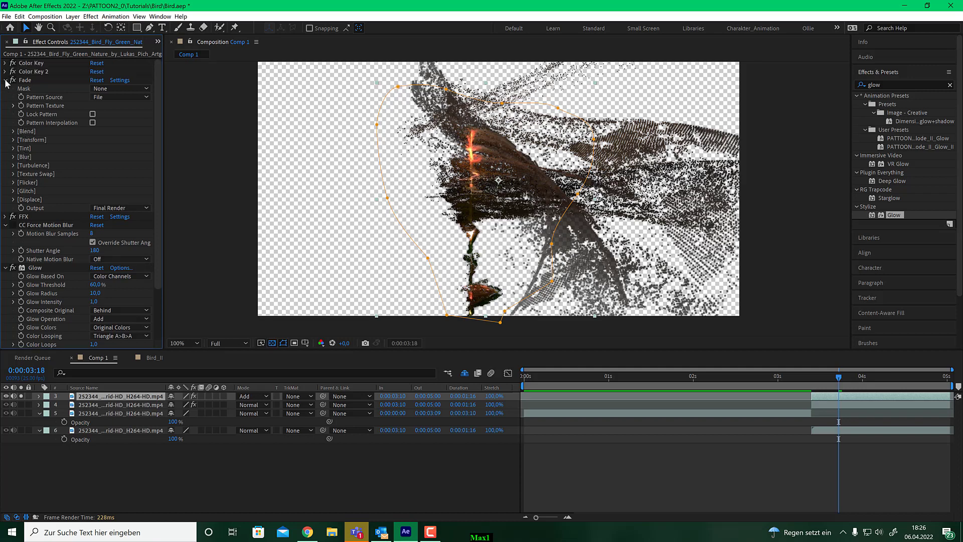
click(6, 80)
click(6, 96)
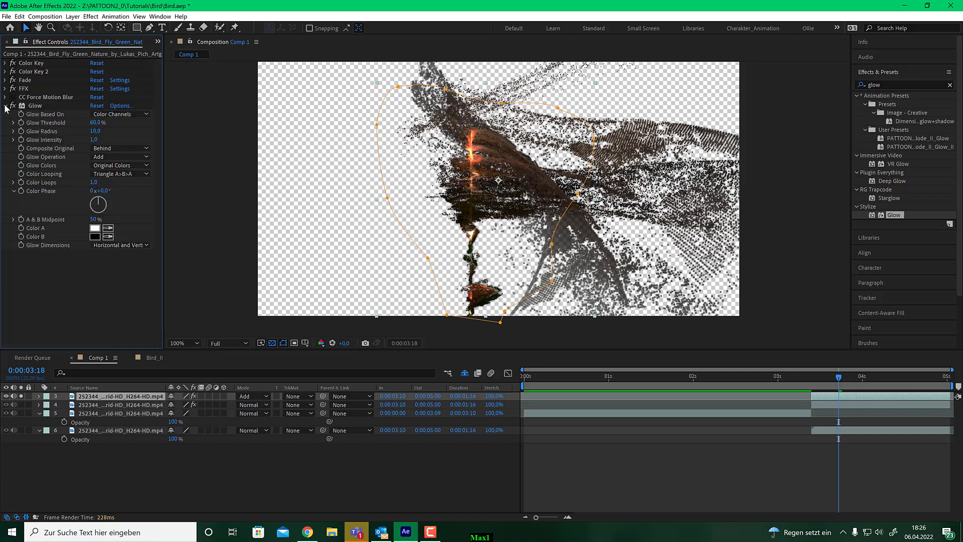
click(5, 105)
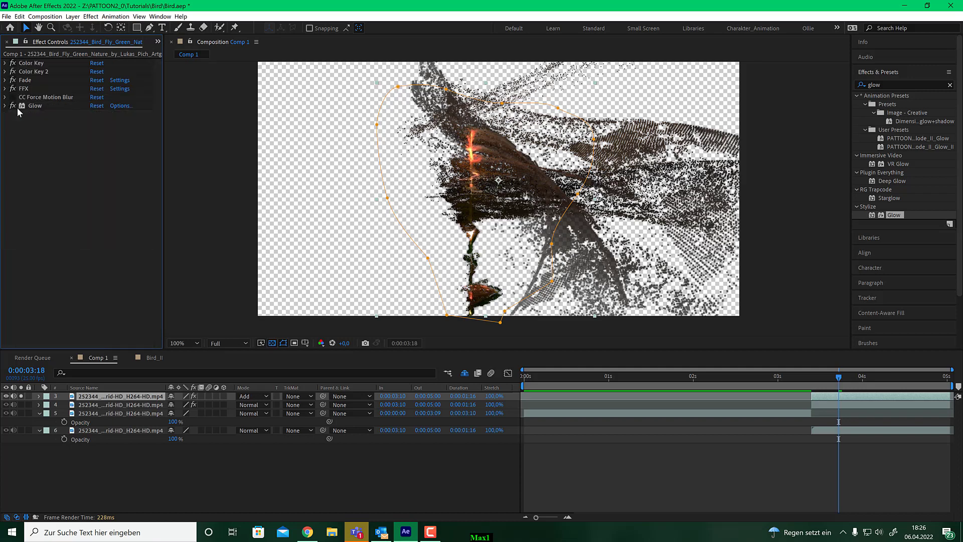
Set Size End to 0 in the Fade effect's Displace Transform settings on the upper bird copy
click(5, 80)
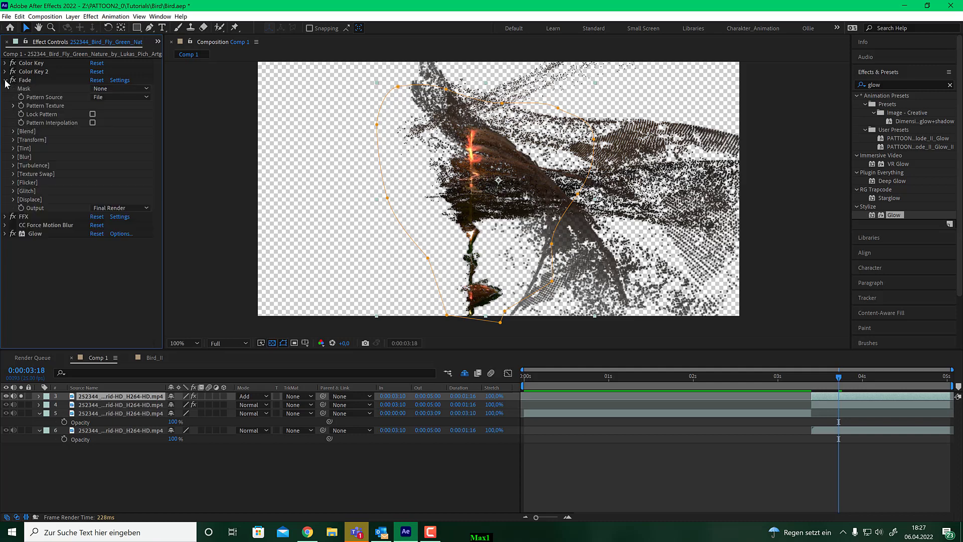
click(14, 199)
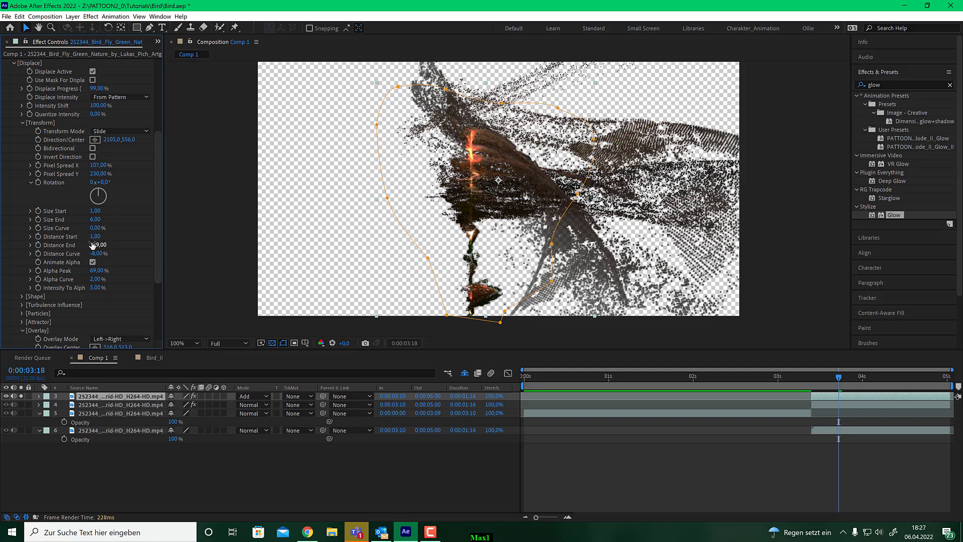
drag(92, 244, 101, 247)
text(0)
key(Return)
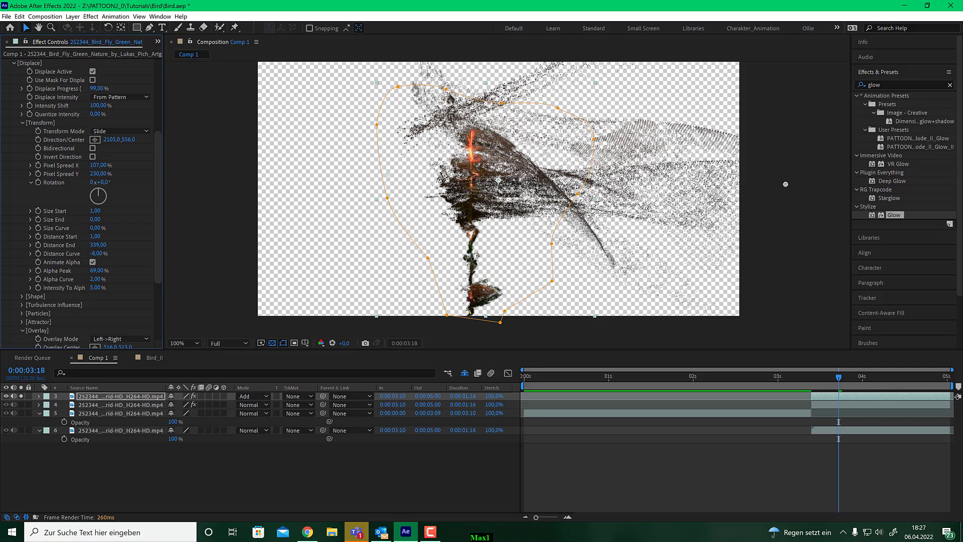
Unsolo the upper bird copy and briefly hide the lower copy to compare the combined result
click(20, 396)
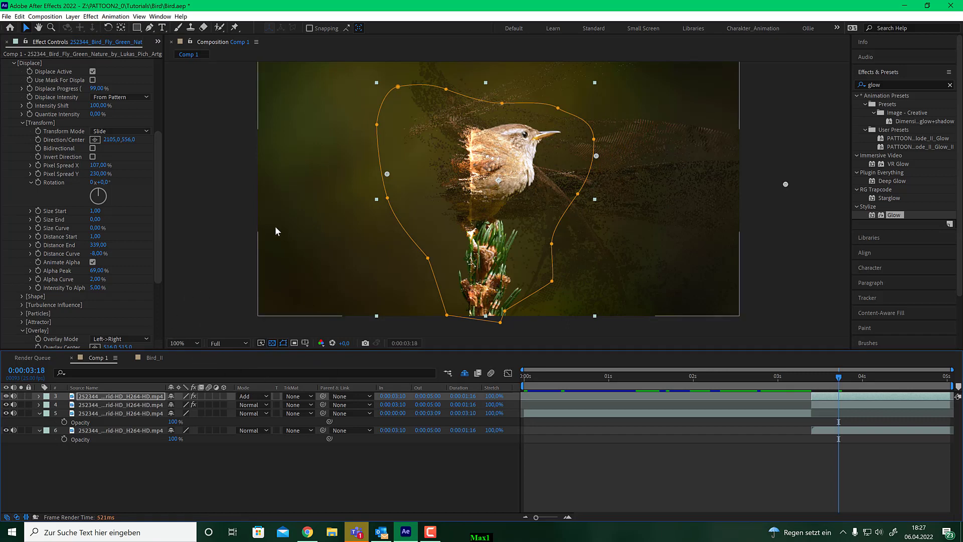
click(6, 405)
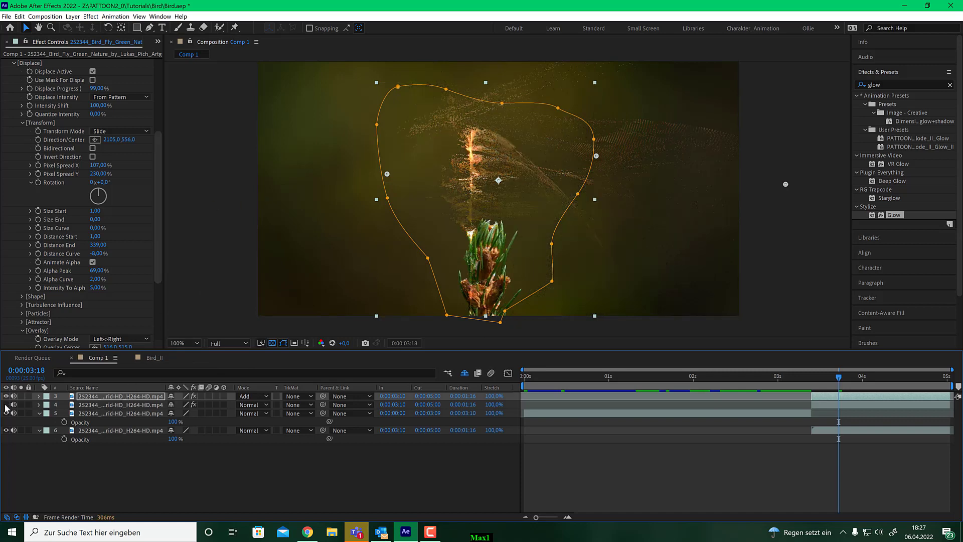
click(6, 404)
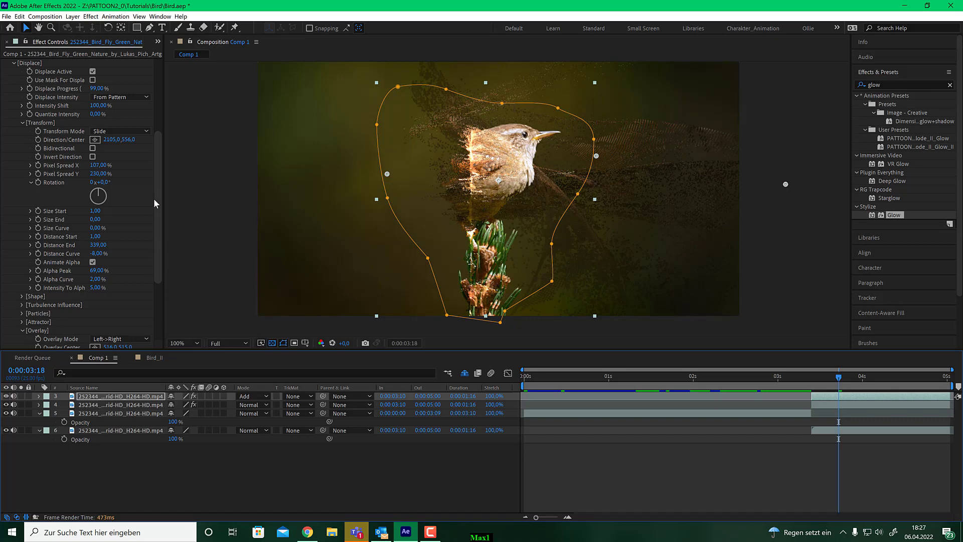
Collapse the Fade effect and lower the Glow Threshold to 47.1% on the upper bird copy
scroll(154, 197, up, 5)
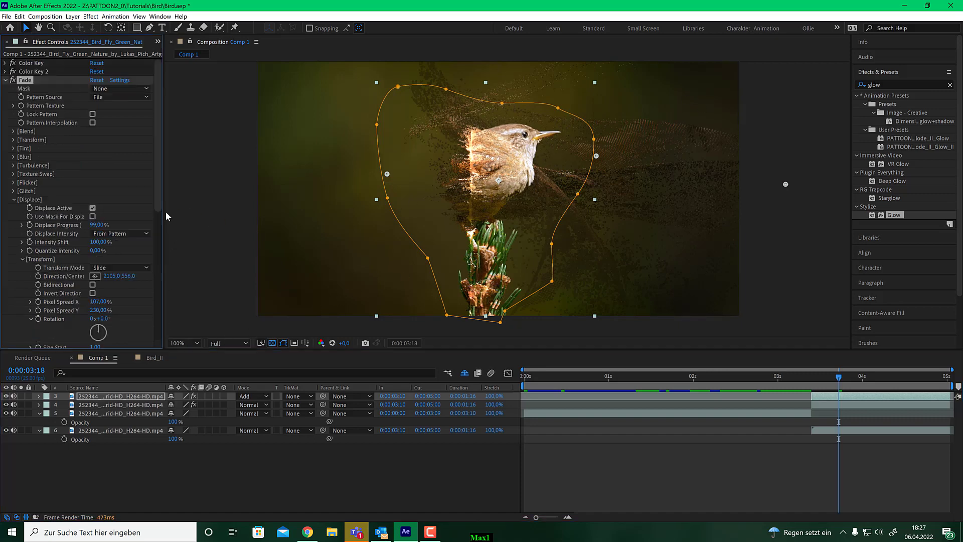
click(6, 81)
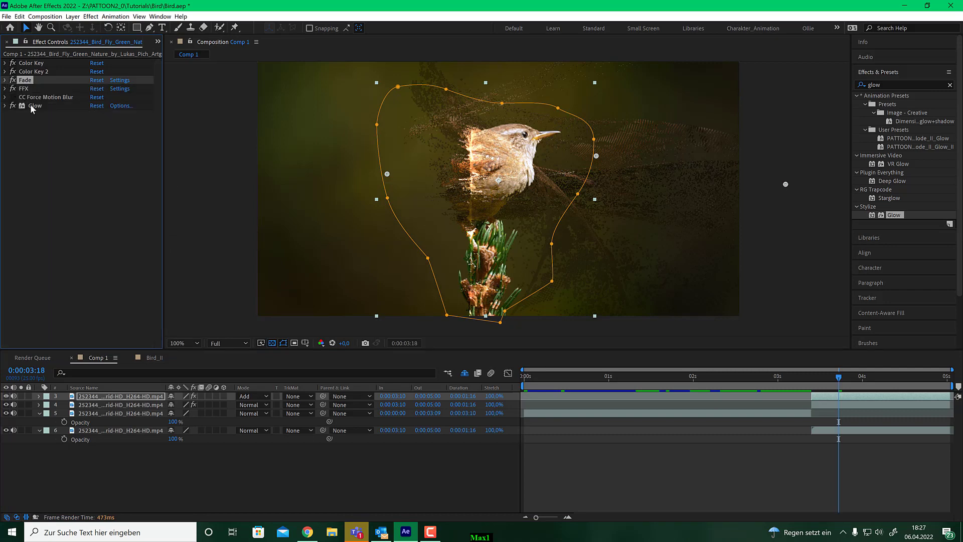
click(31, 106)
click(5, 106)
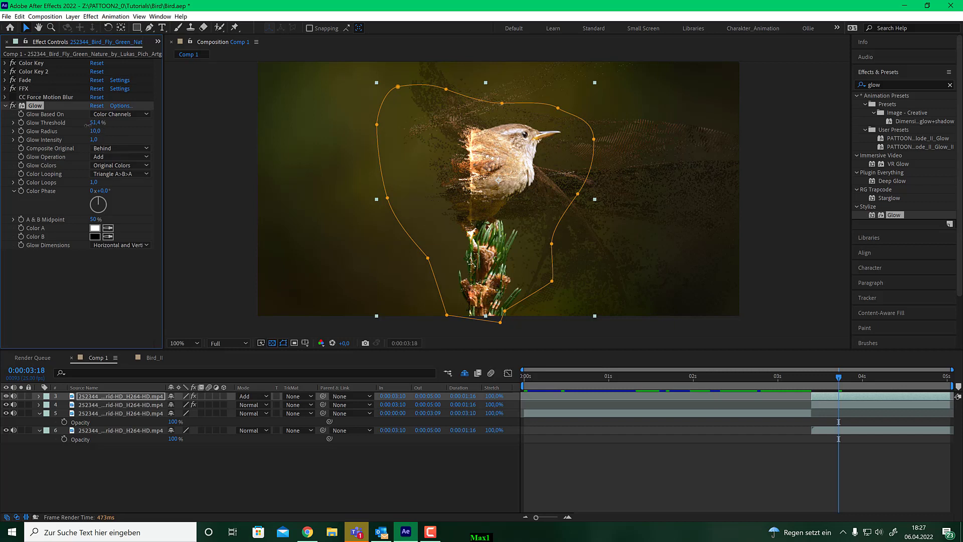
drag(95, 123, 84, 124)
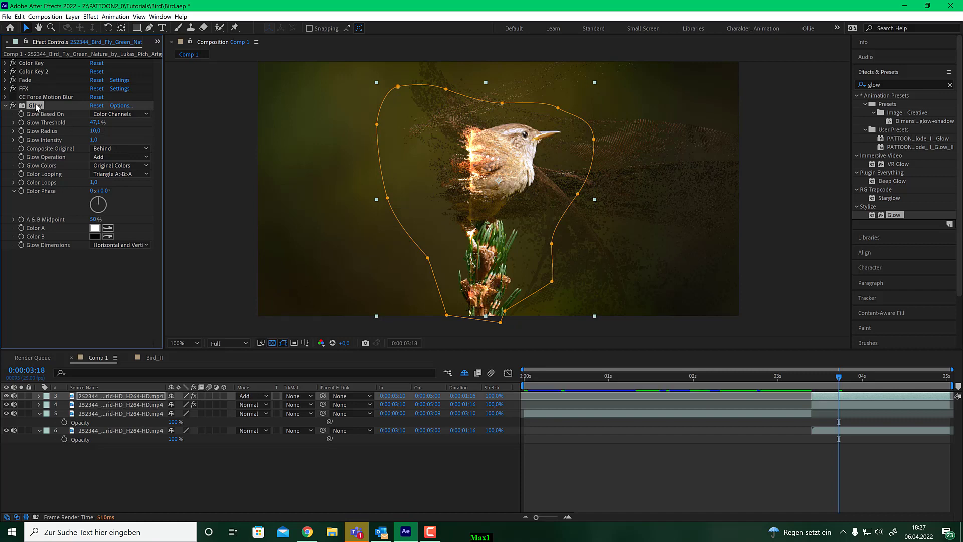
Duplicate the Glow effect and set the second Glow's radius to 249
key(ctrl+d)
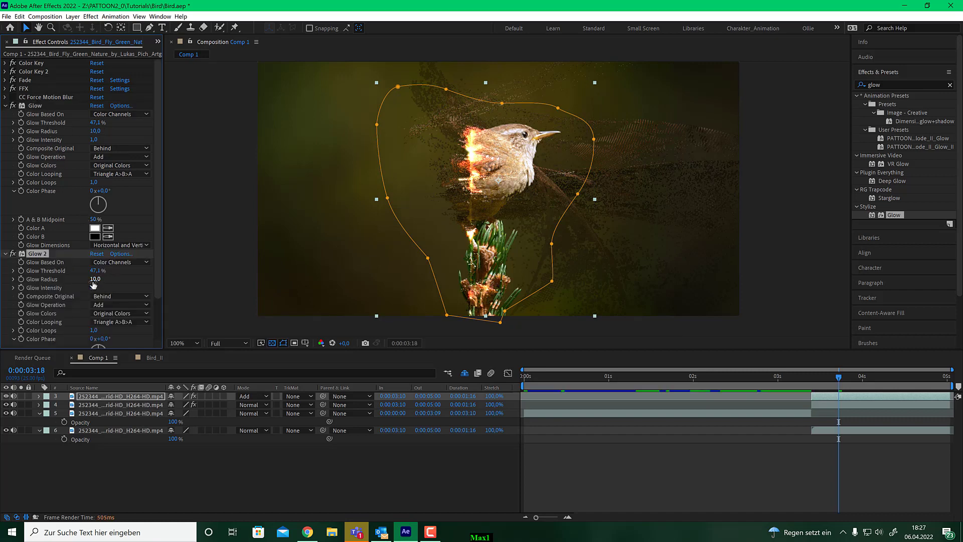
drag(93, 284, 209, 276)
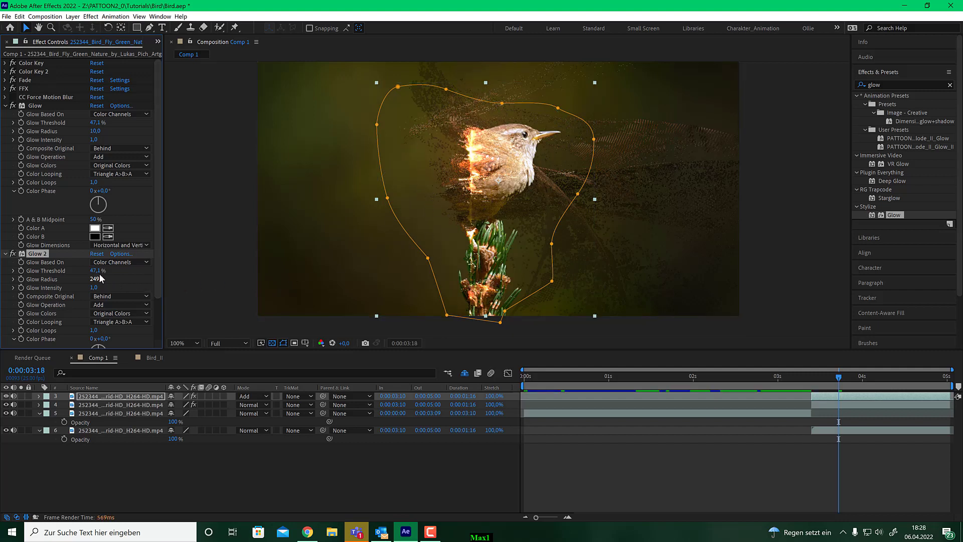
key(Return)
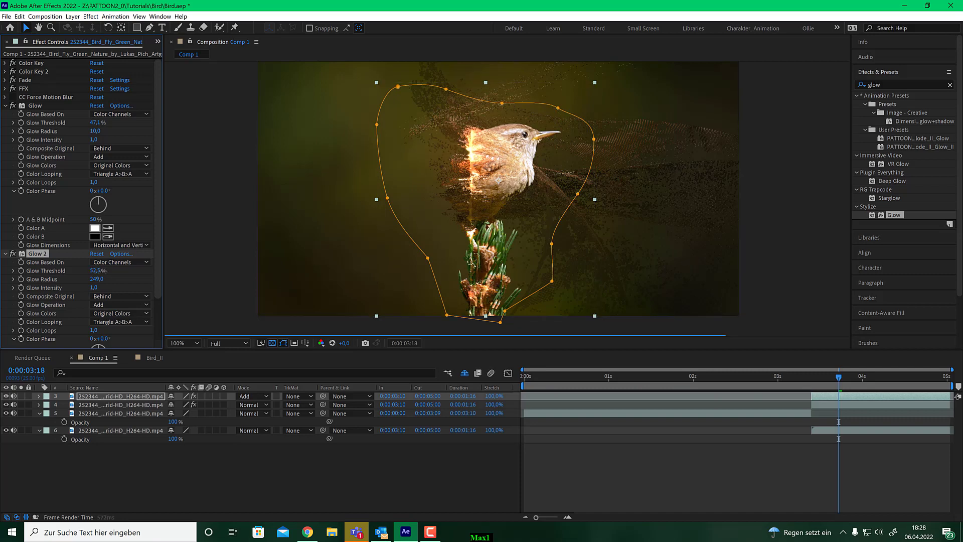
Collapse both Glow effects and re-enable CC Force Motion Blur on the upper and lower bird copies
click(5, 105)
click(5, 114)
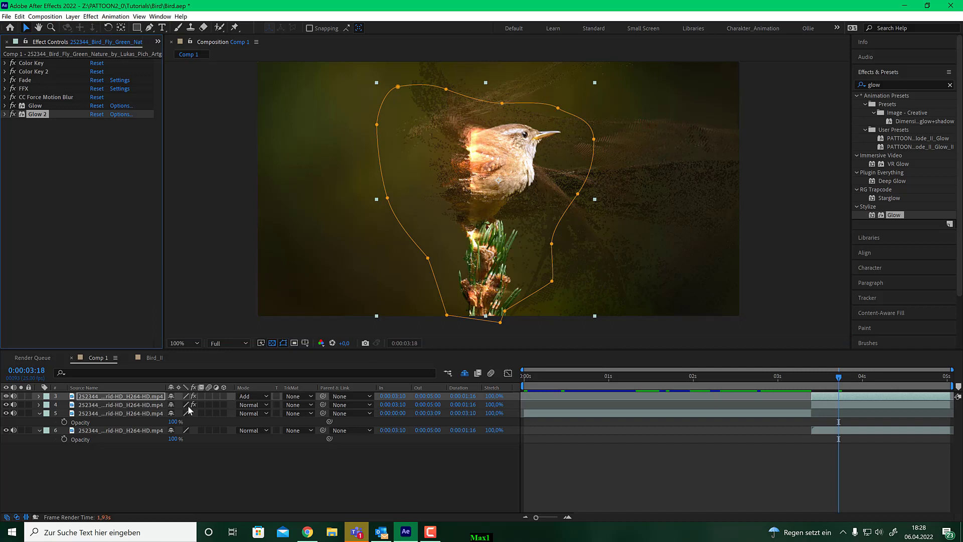
click(129, 405)
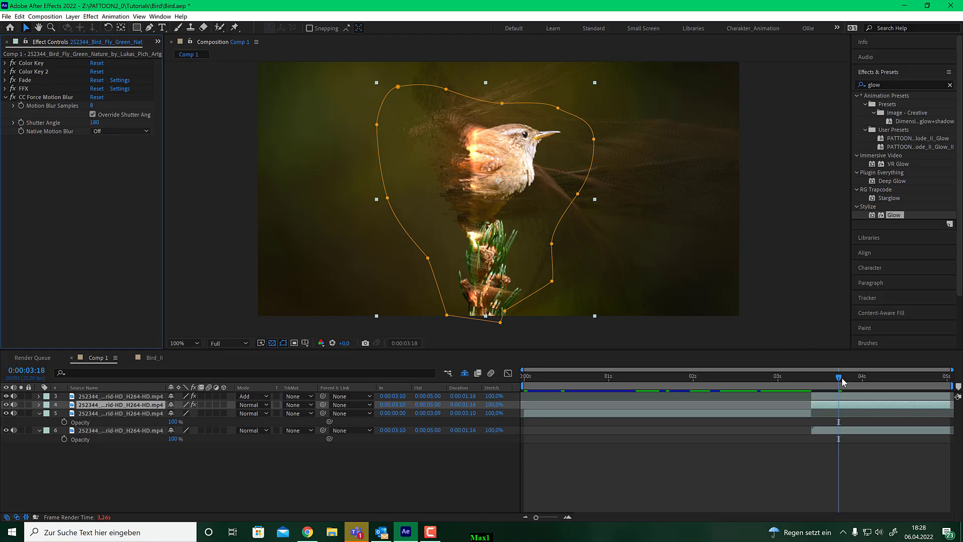
Preview the composition and inspect the glowing dissolve at 0:00:03:20
drag(843, 382, 829, 382)
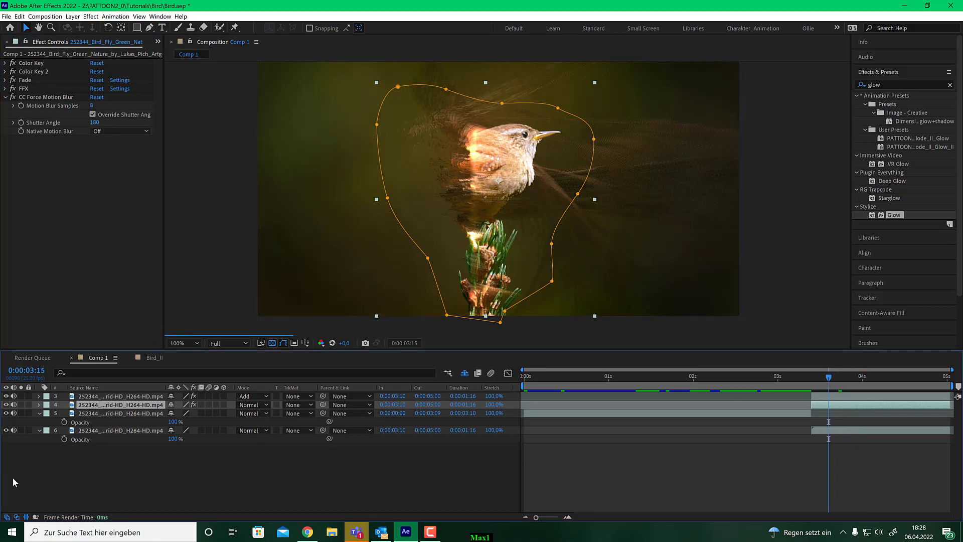
key(space)
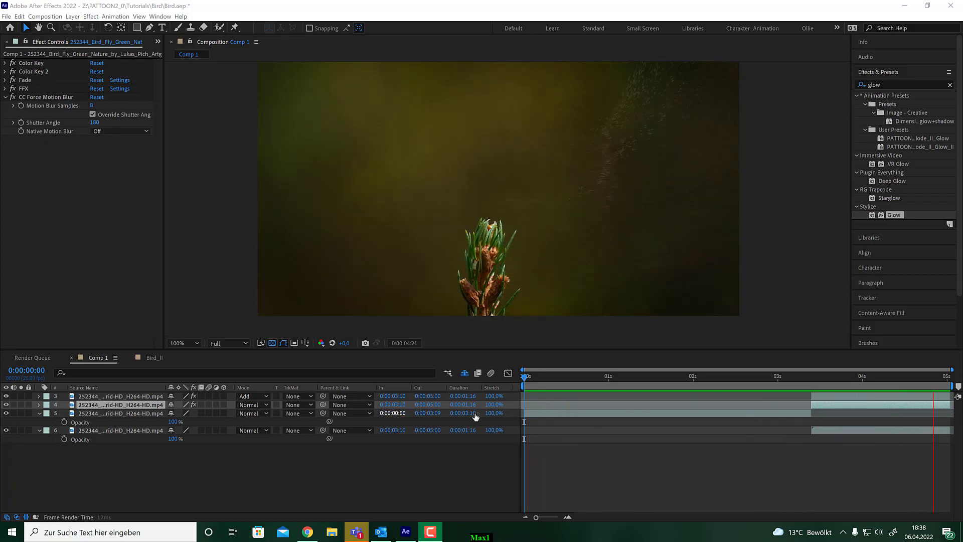
click(844, 377)
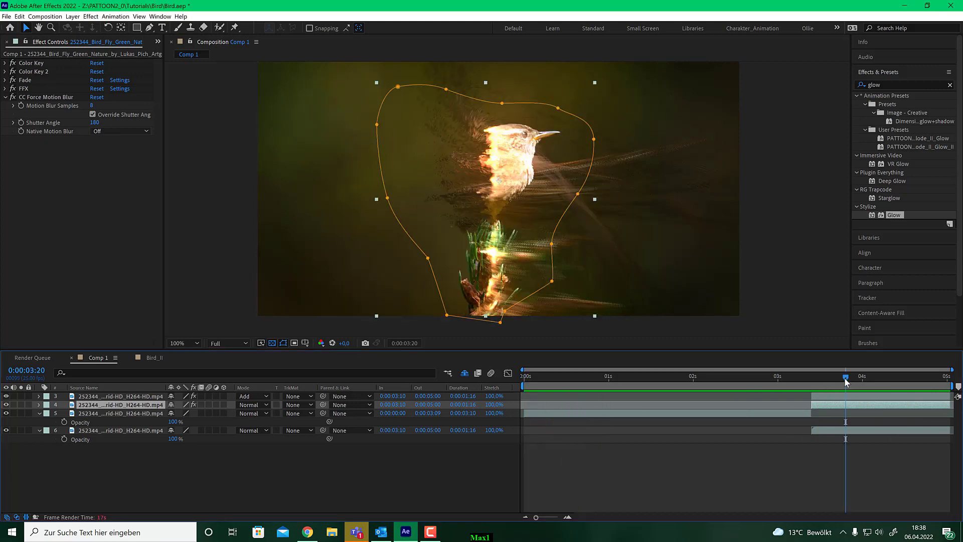
mouse_move(845, 379)
mouse_down()
mouse_move(834, 375)
mouse_move(850, 372)
mouse_move(819, 376)
mouse_move(845, 376)
mouse_up()
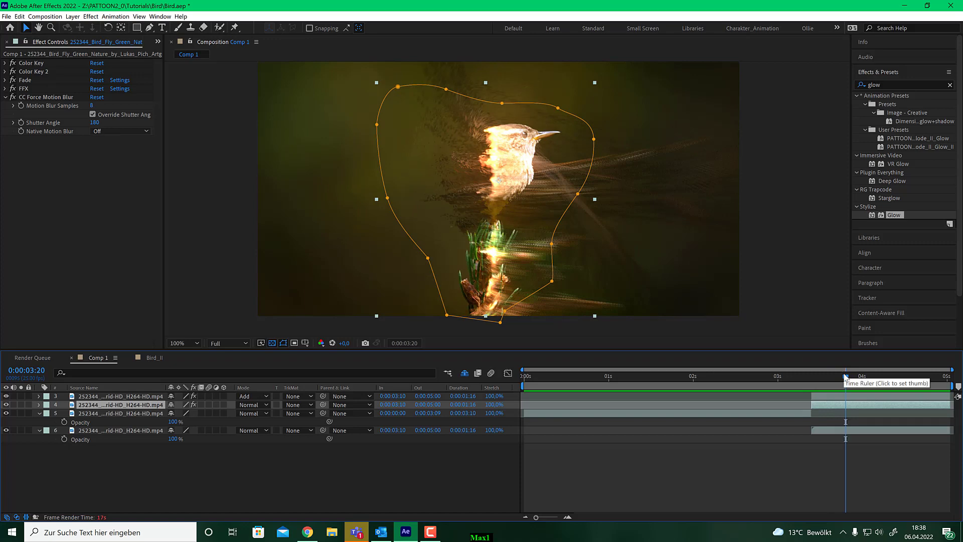